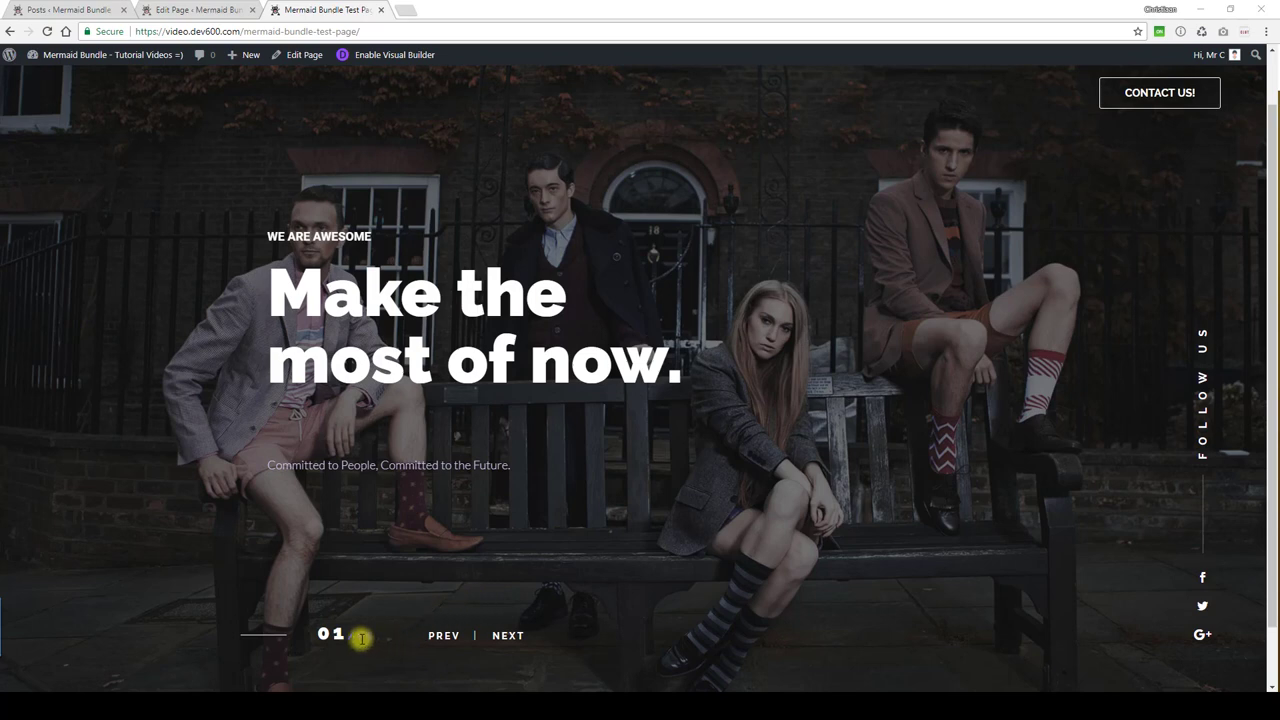
# Check the slider's /06 counter, then find the Circle Tween Slider CSS and the hex colour notes.
pyautogui.moveTo(349, 636); pyautogui.dragTo(379, 641)
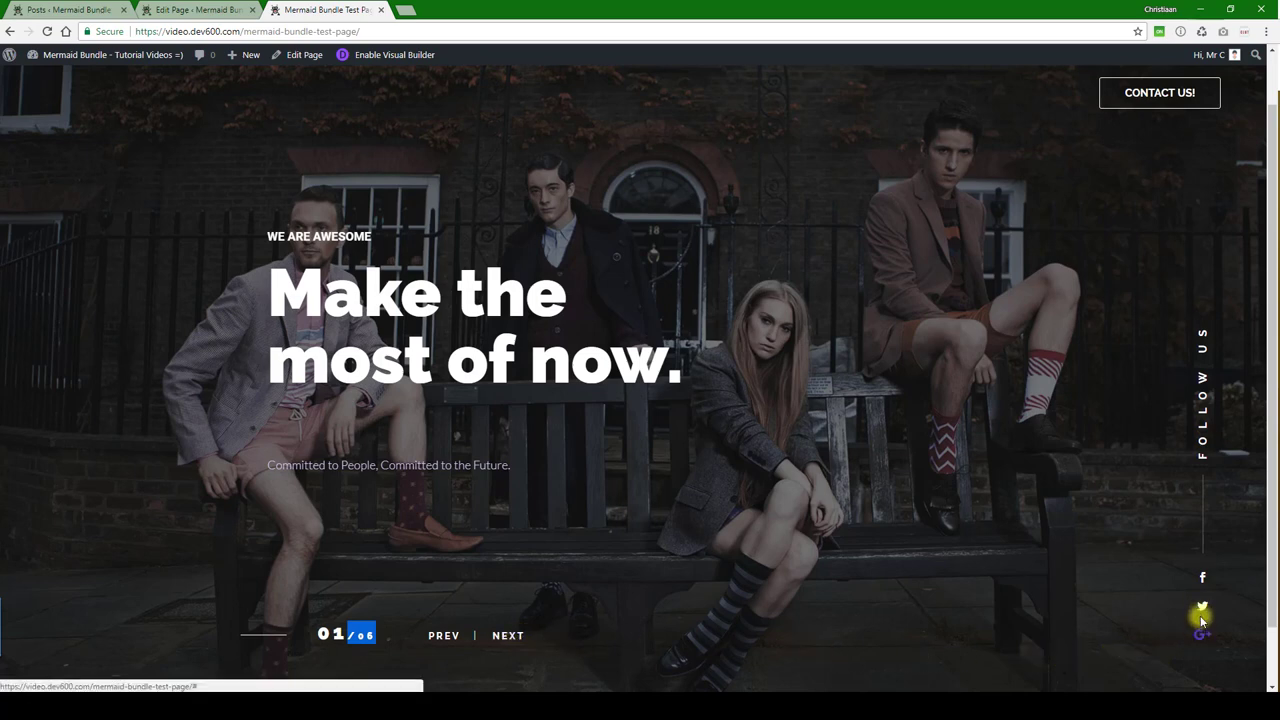
pyautogui.click(609, 507)
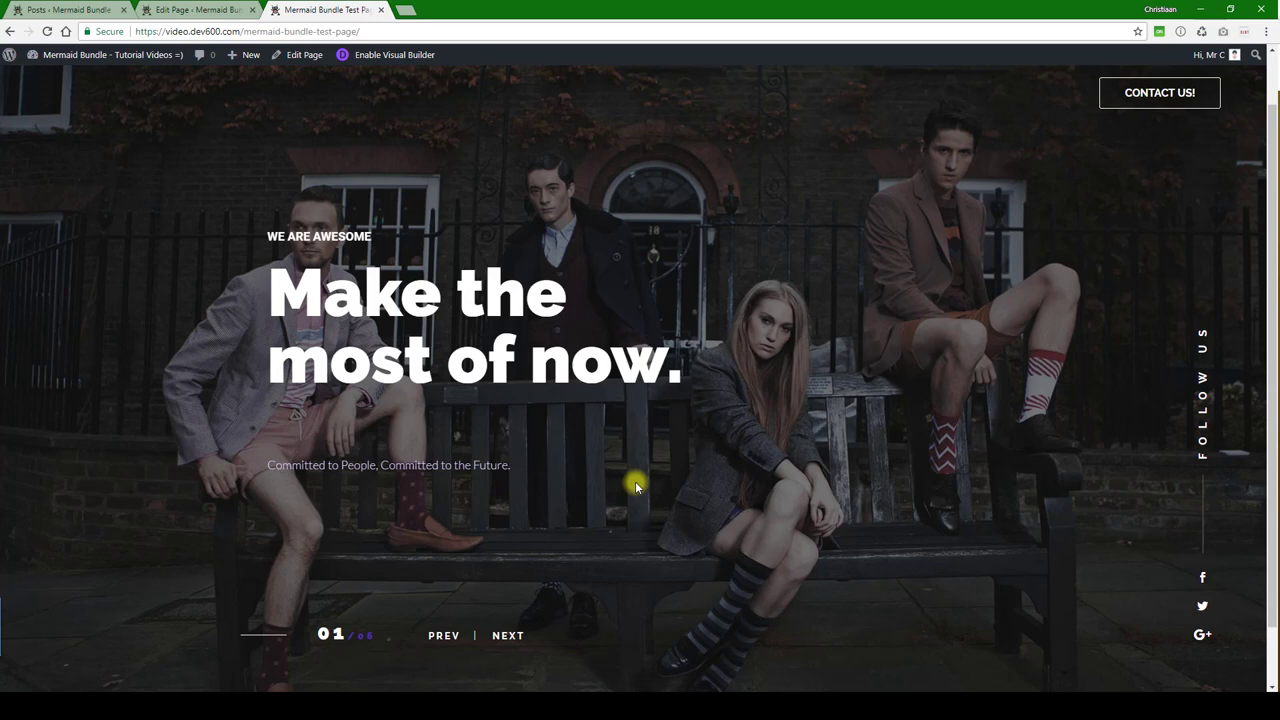
pyautogui.hotkey('alt', 'Tab')
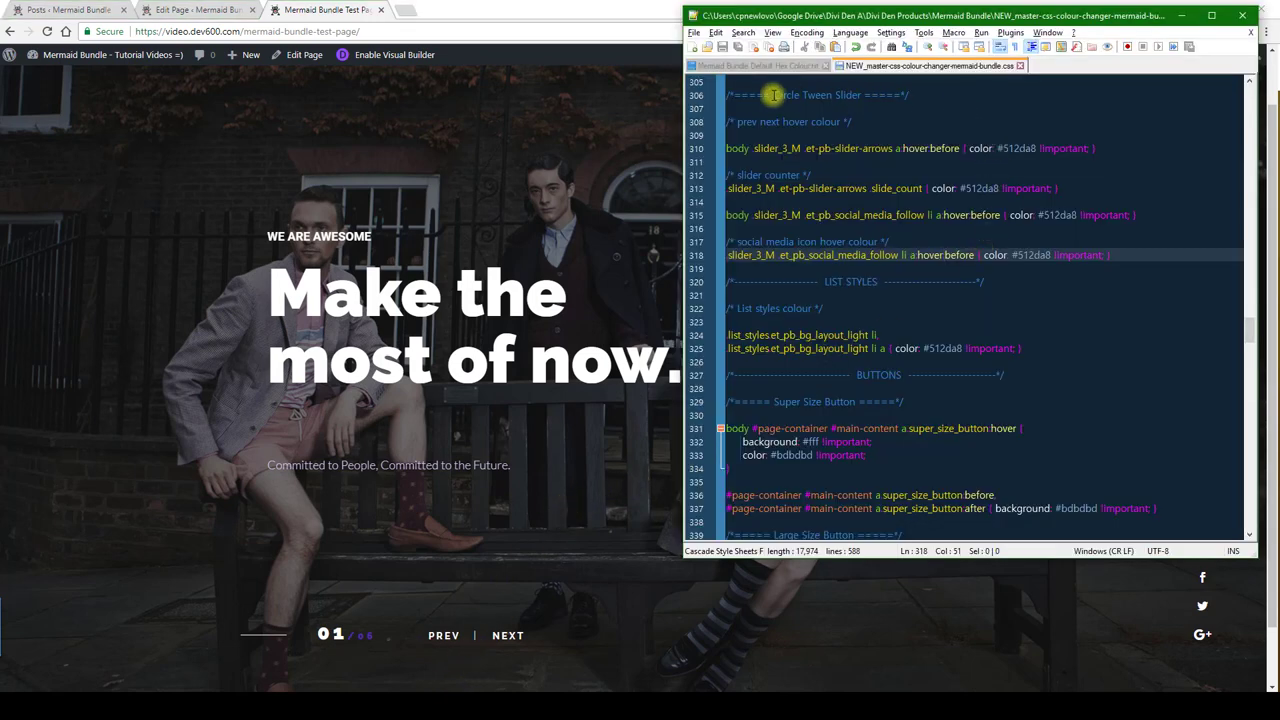
pyautogui.moveTo(772, 95); pyautogui.dragTo(868, 95)
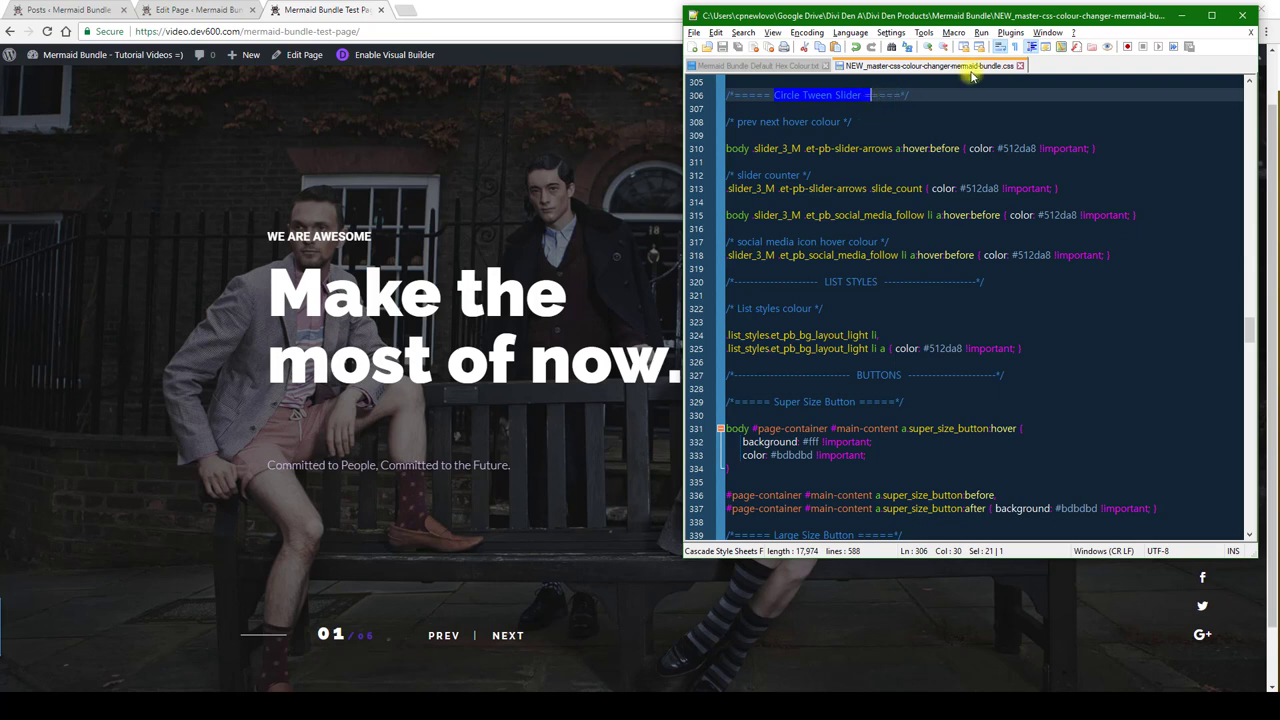
pyautogui.click(790, 66)
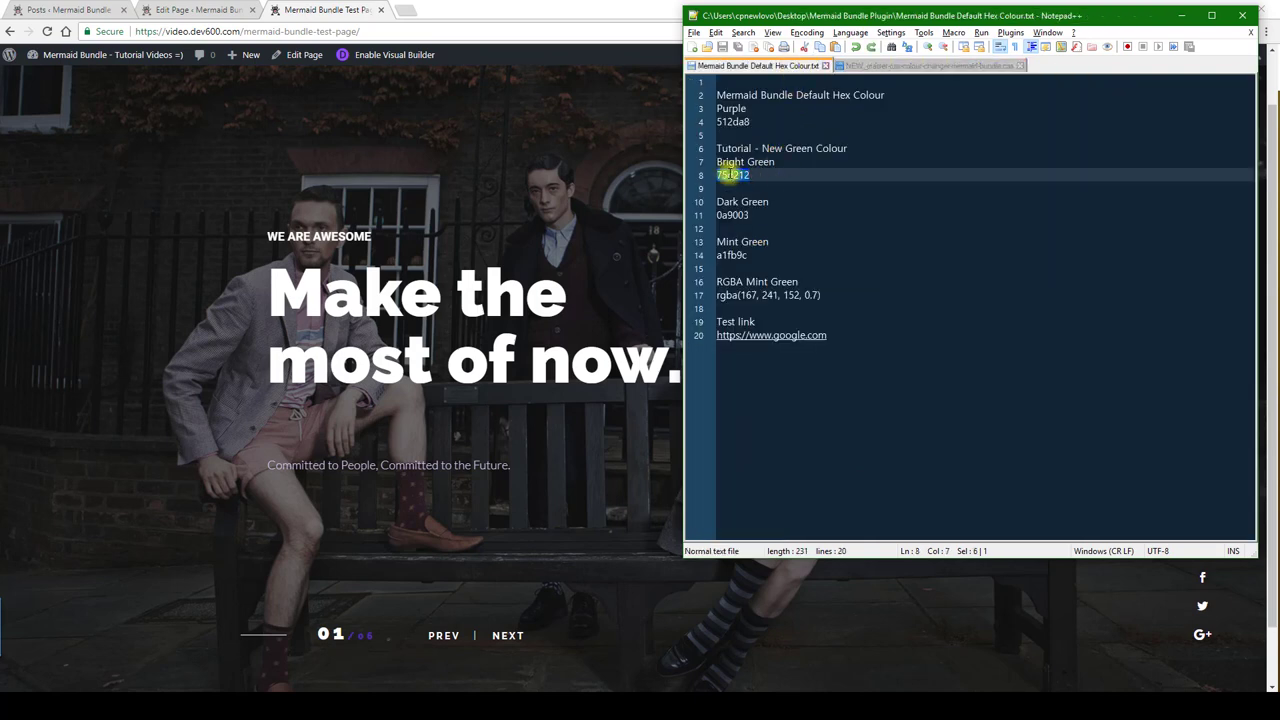
pyautogui.click(938, 66)
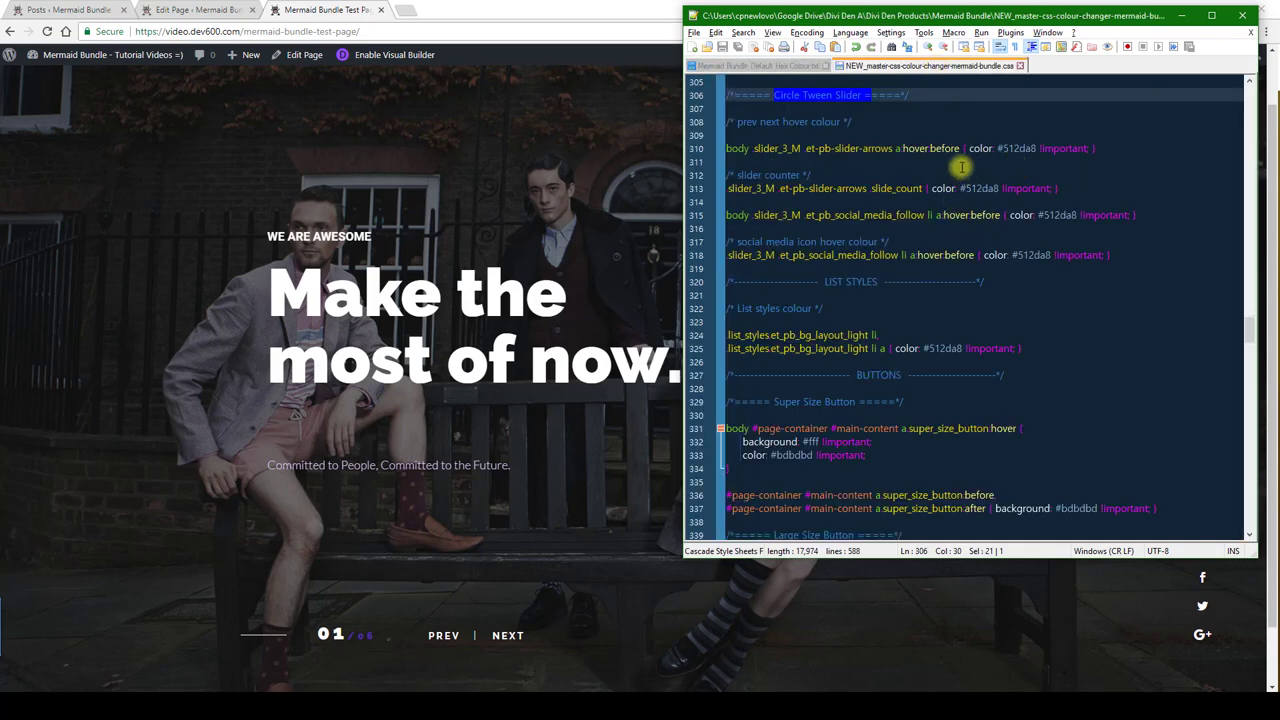
# Replace all four 512da8 values with 75d212 and select the whole Circle Tween Slider CSS block.
pyautogui.doubleClick(1018, 148)
pyautogui.write('75d212')
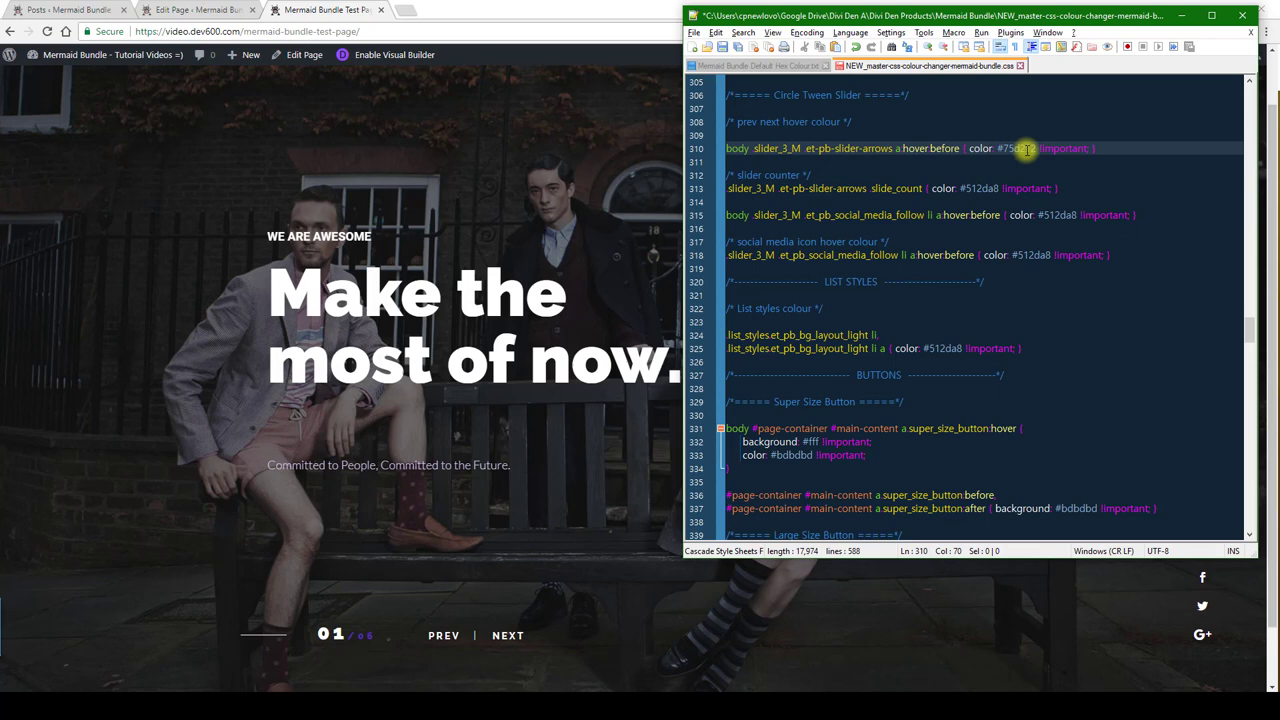
pyautogui.doubleClick(984, 187)
pyautogui.write('75d212')
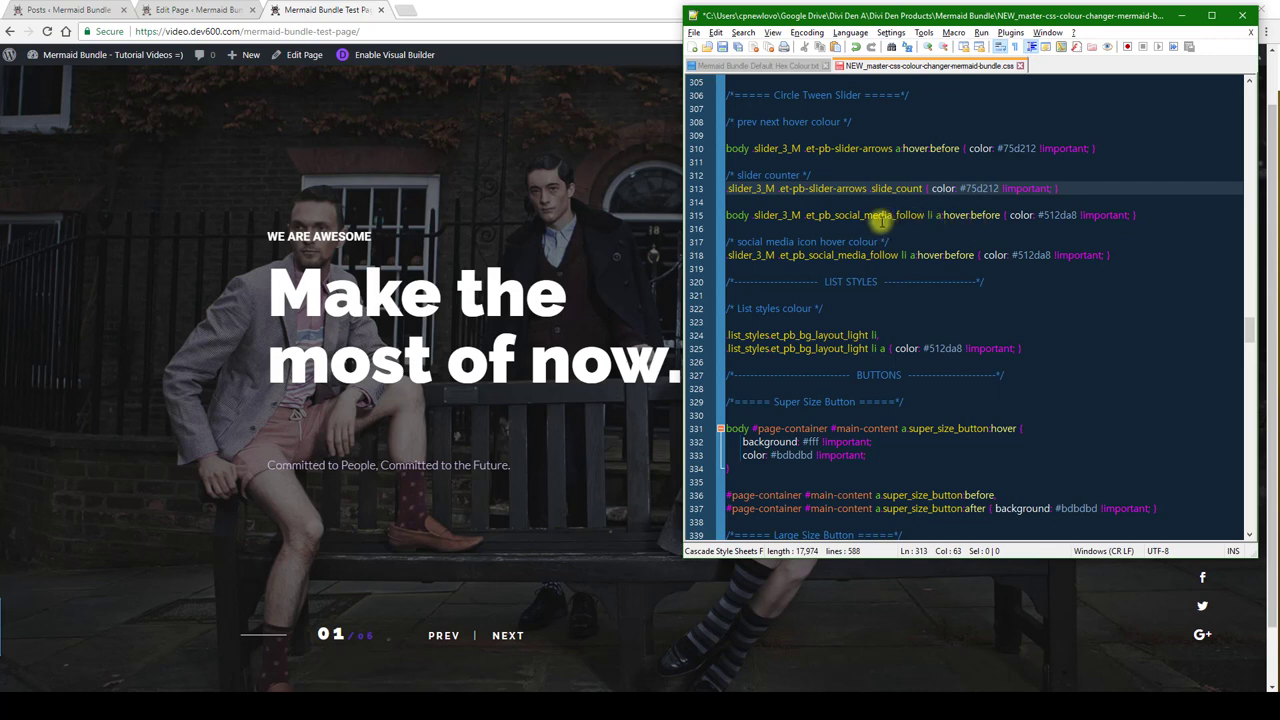
pyautogui.doubleClick(1061, 215)
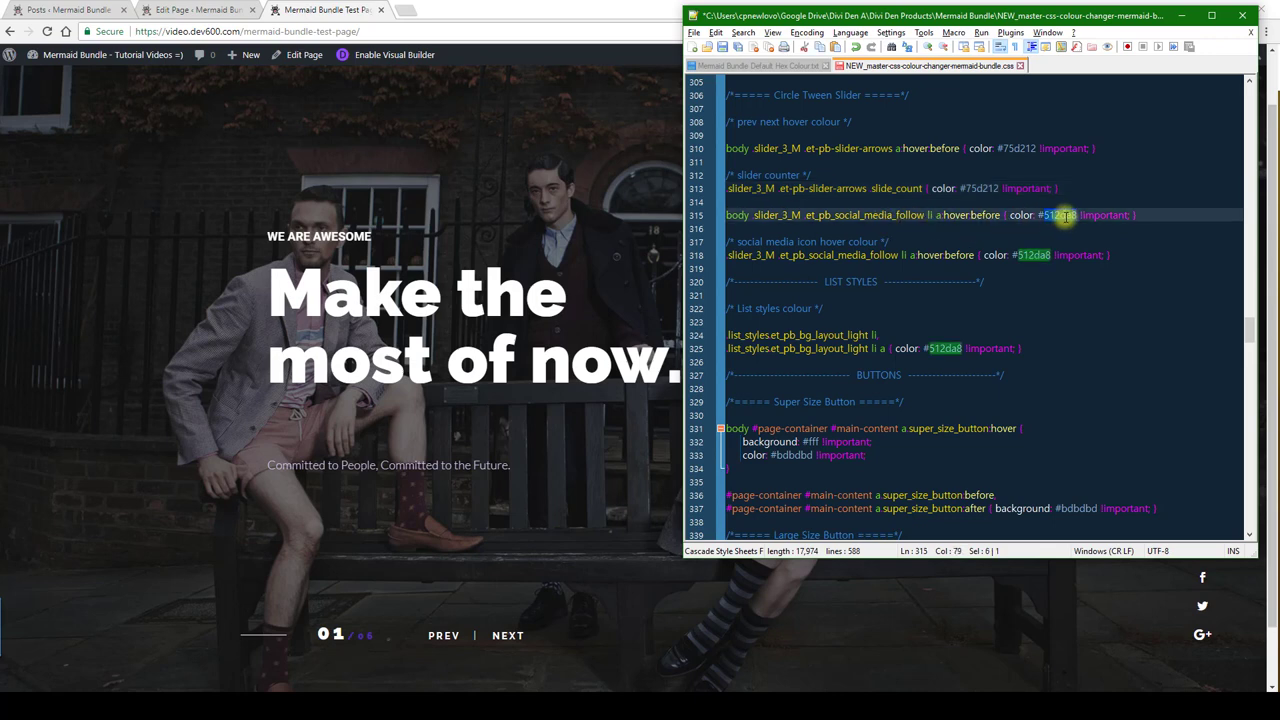
pyautogui.write('75d212')
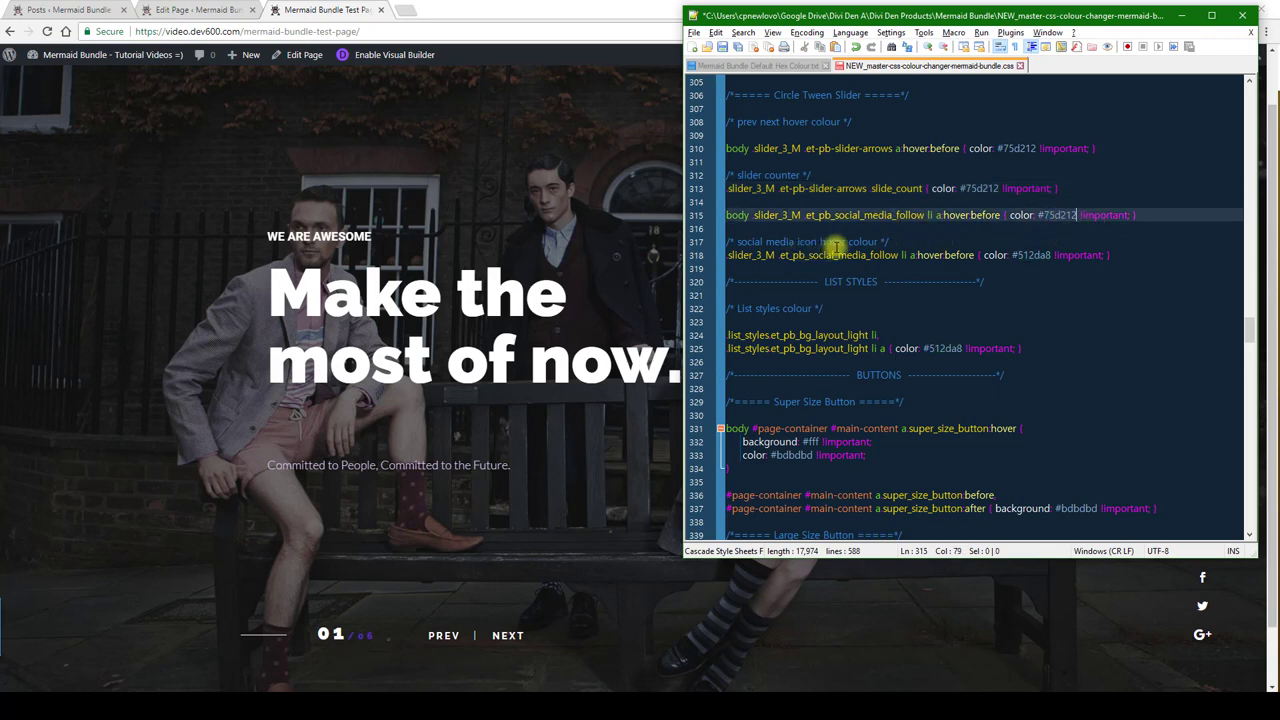
pyautogui.doubleClick(1033, 255)
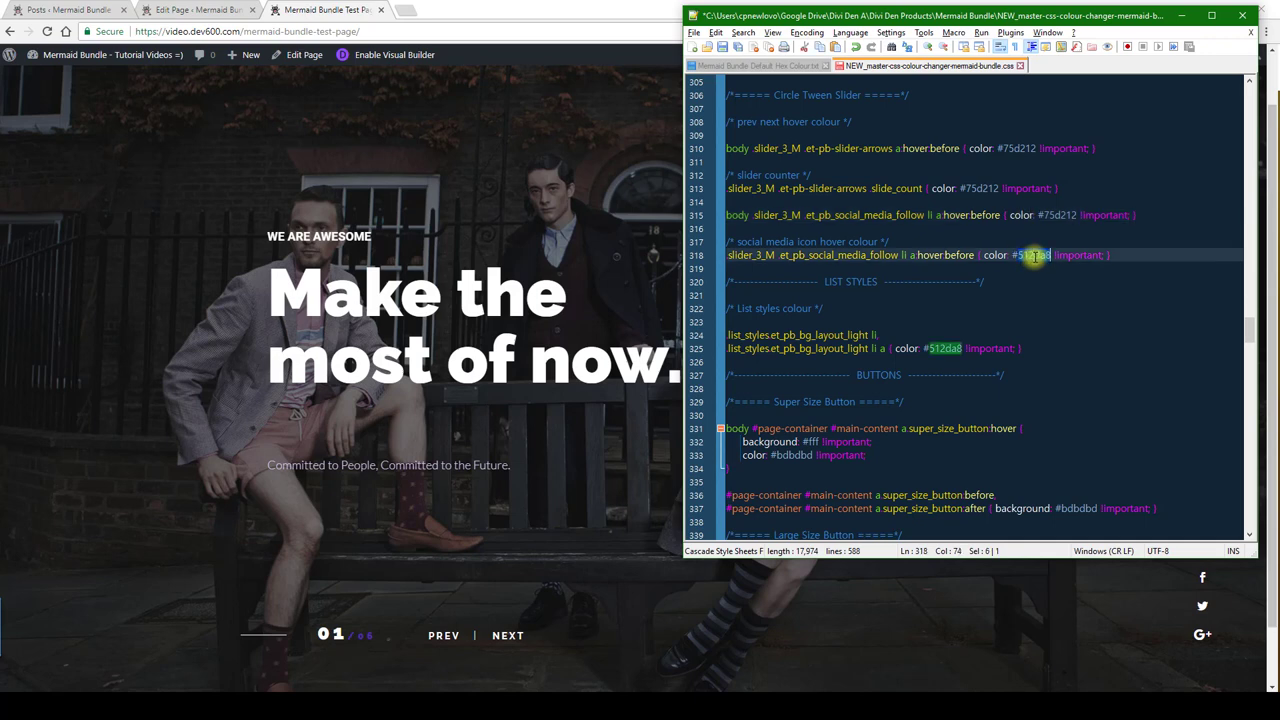
pyautogui.write('75d212')
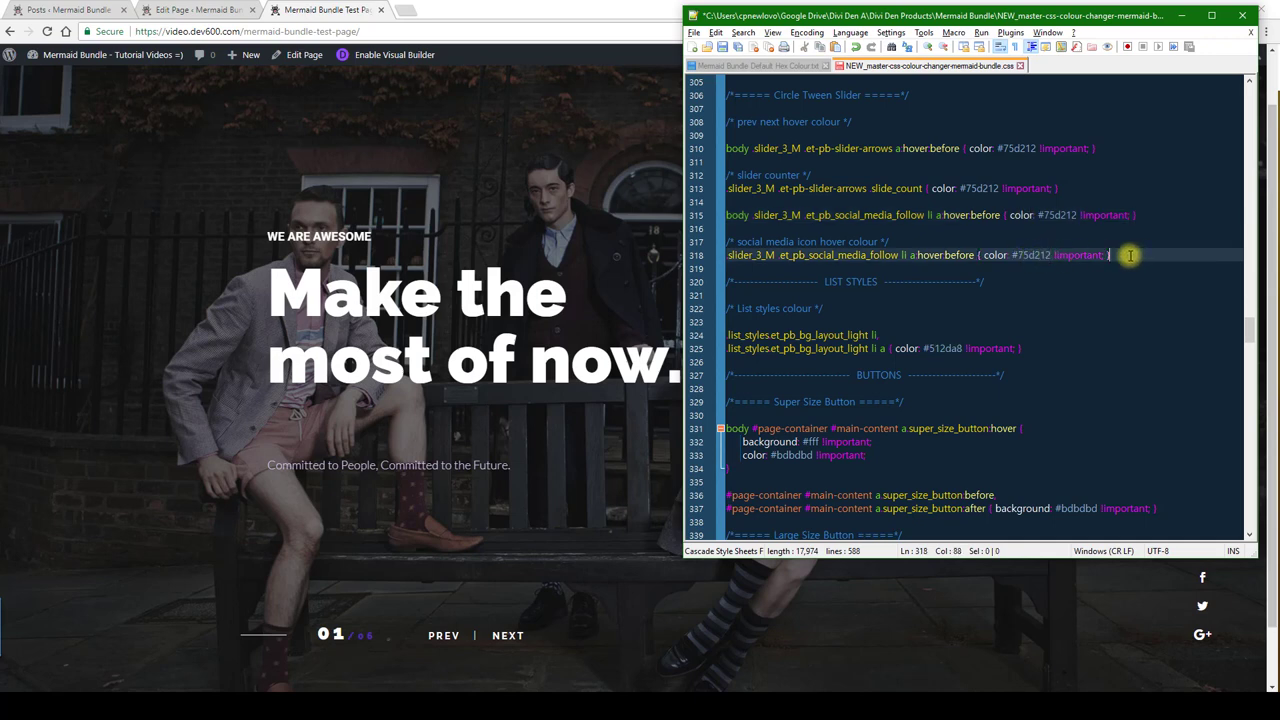
pyautogui.moveTo(1112, 256); pyautogui.dragTo(728, 97)
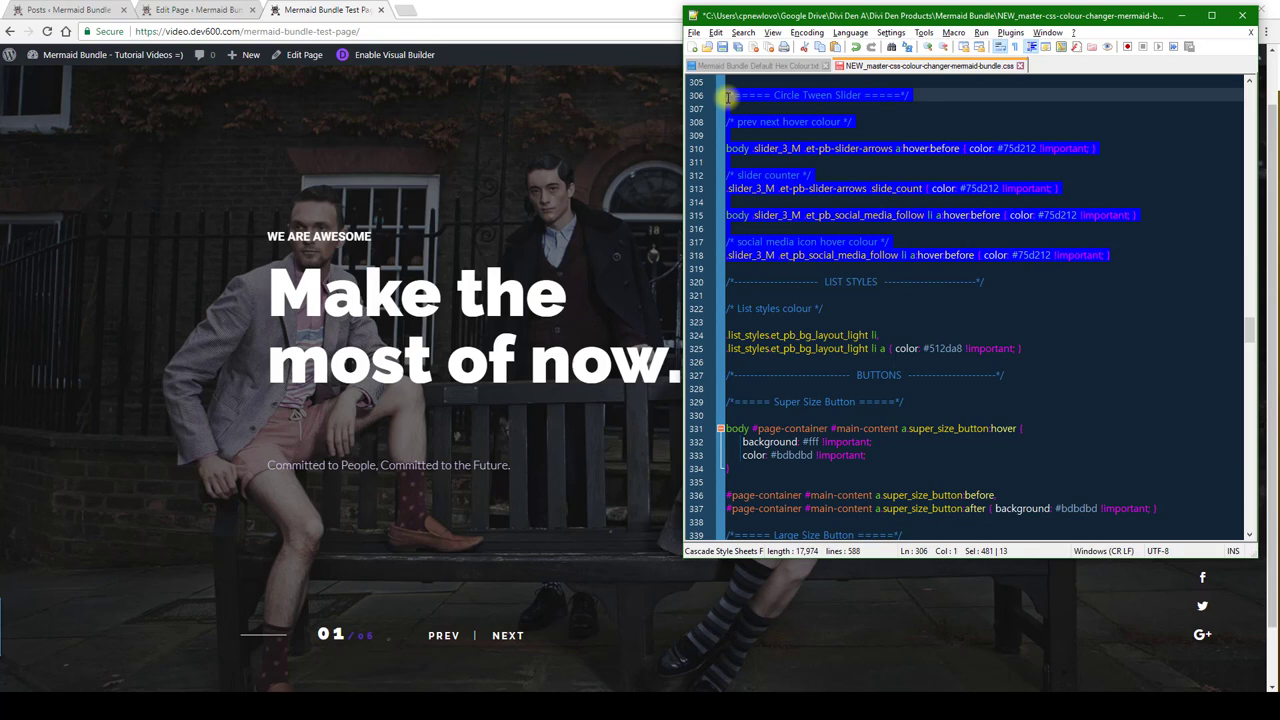
# Paste the green slider CSS into Divi's page Custom CSS, save the settings, and update the page.
pyautogui.click(544, 220)
pyautogui.click(178, 12)
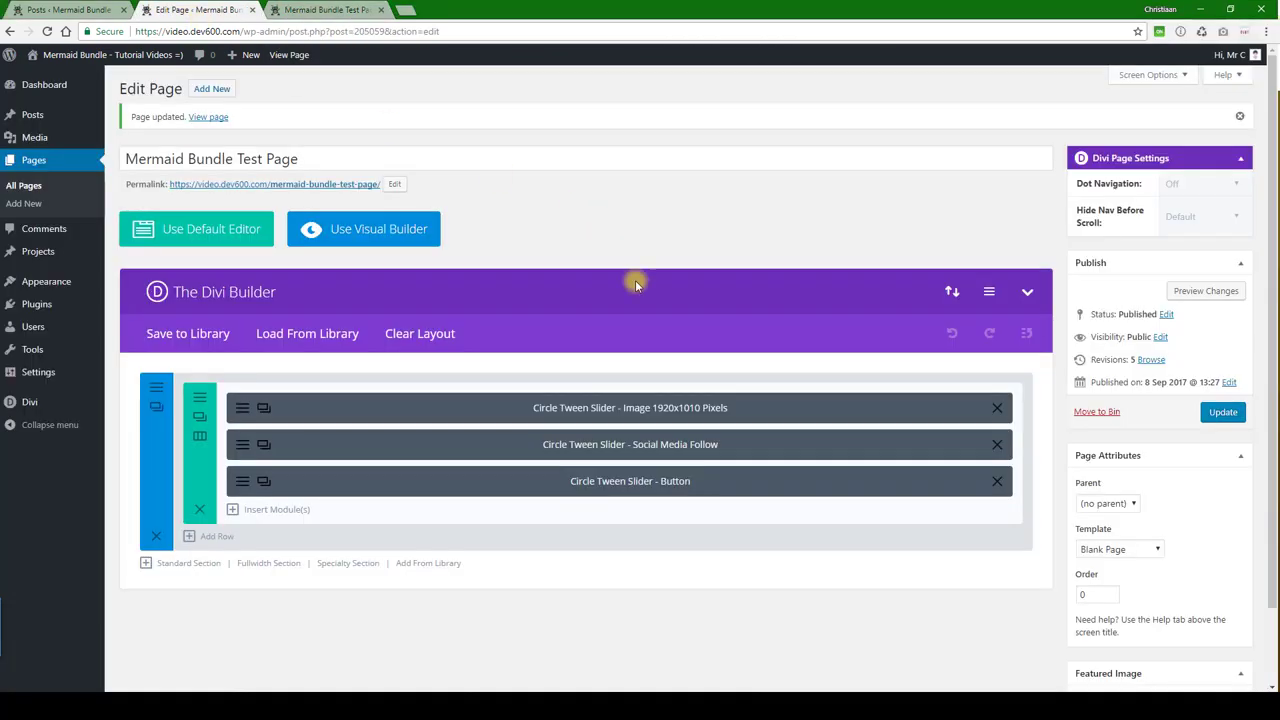
pyautogui.click(1000, 291)
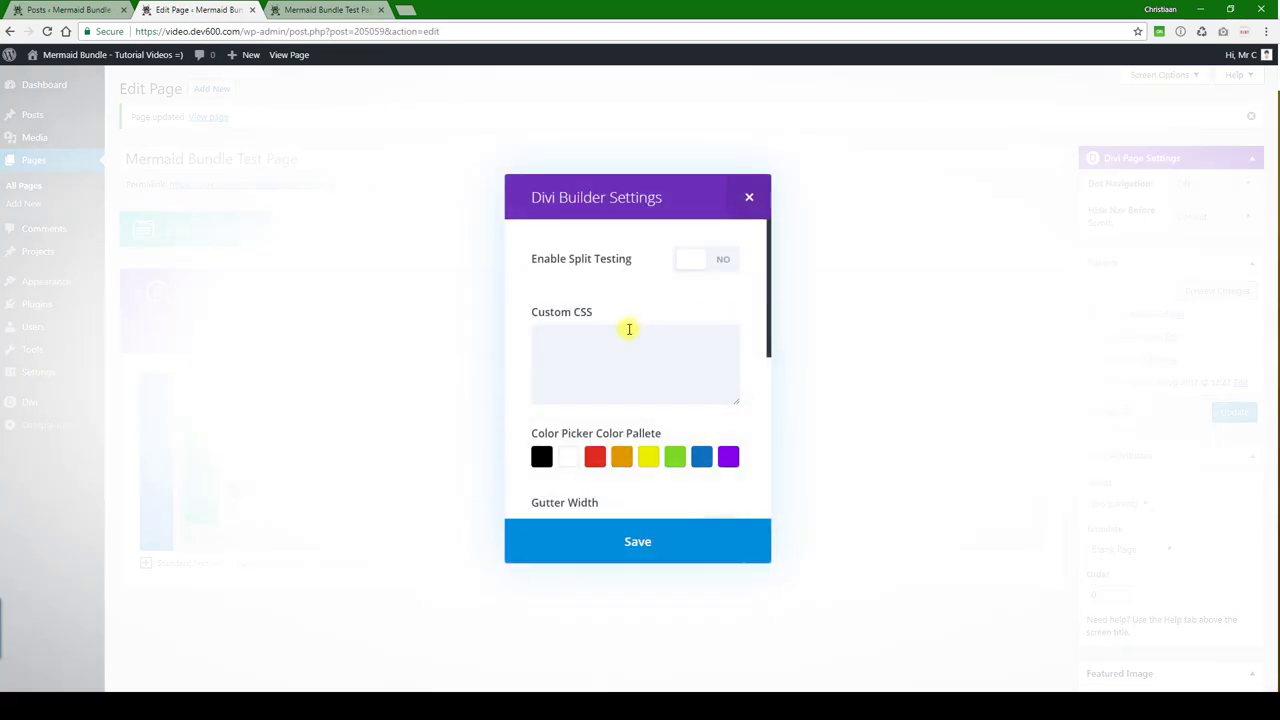
pyautogui.click(627, 329)
pyautogui.hotkey('ctrl', 'v')
pyautogui.click(670, 540)
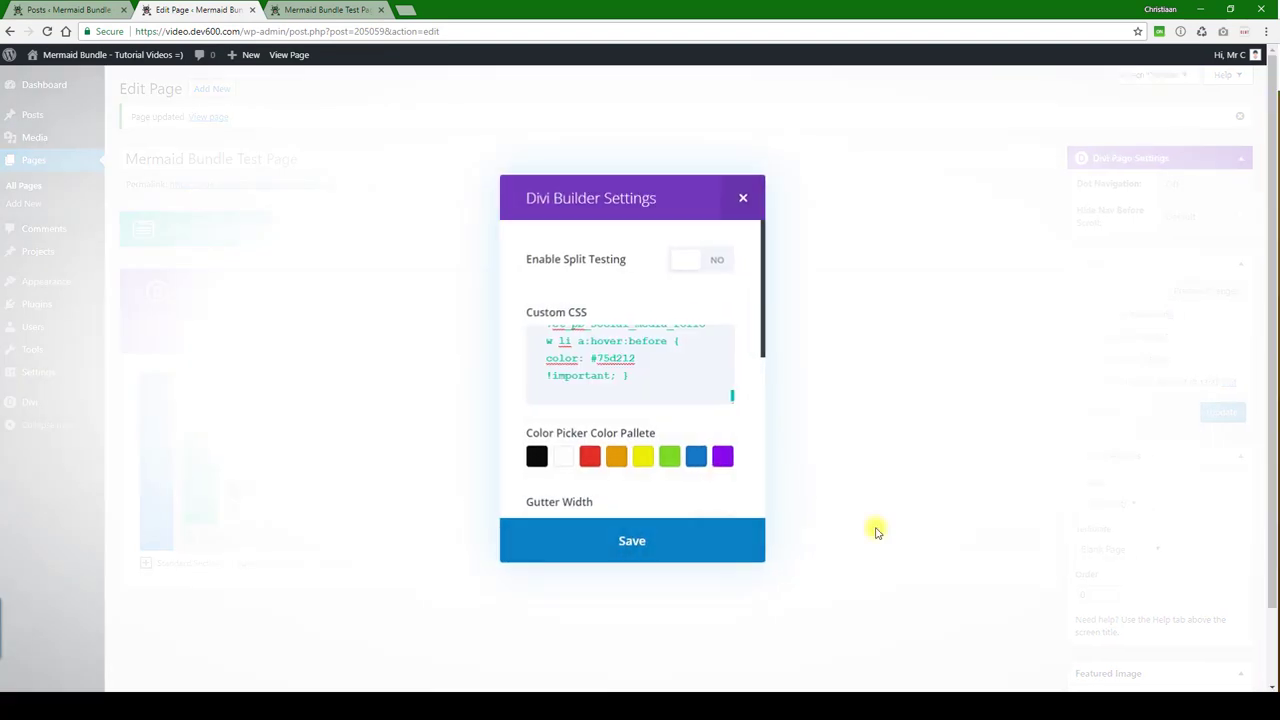
pyautogui.click(1224, 411)
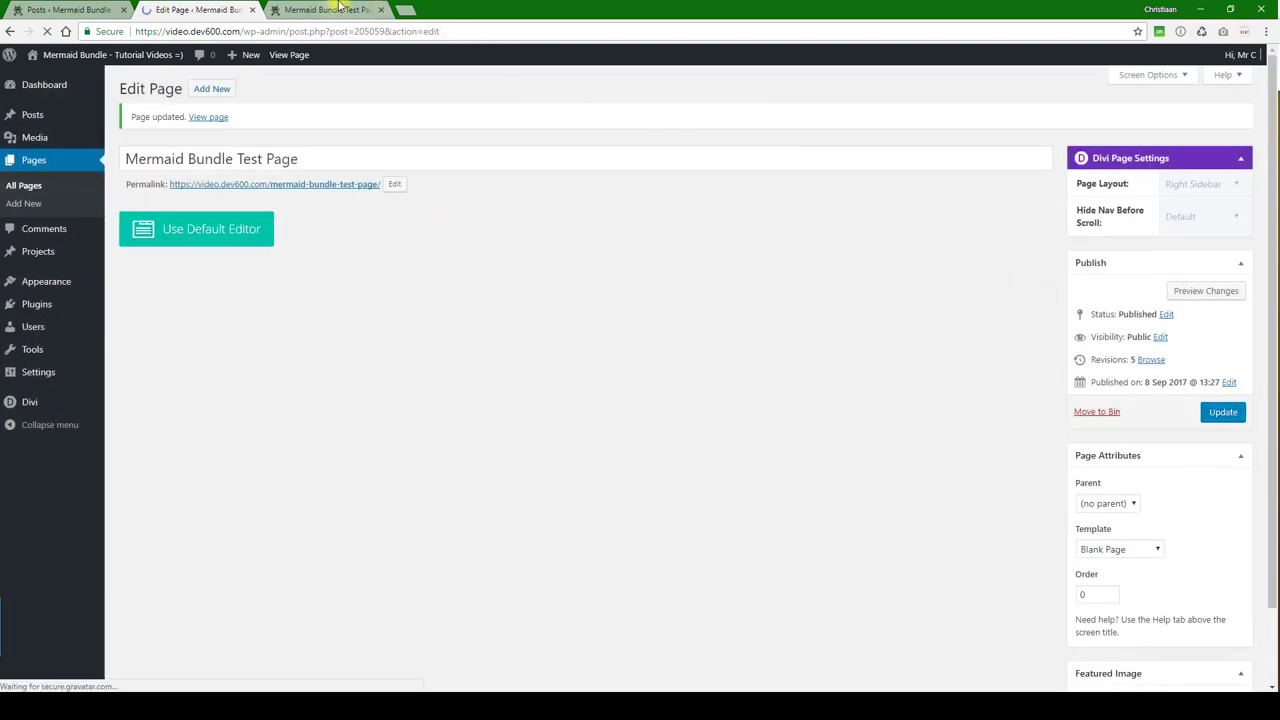
pyautogui.click(327, 9)
# Reload the live page to confirm the green /06 counter, then return to the page editor.
pyautogui.click(48, 31)
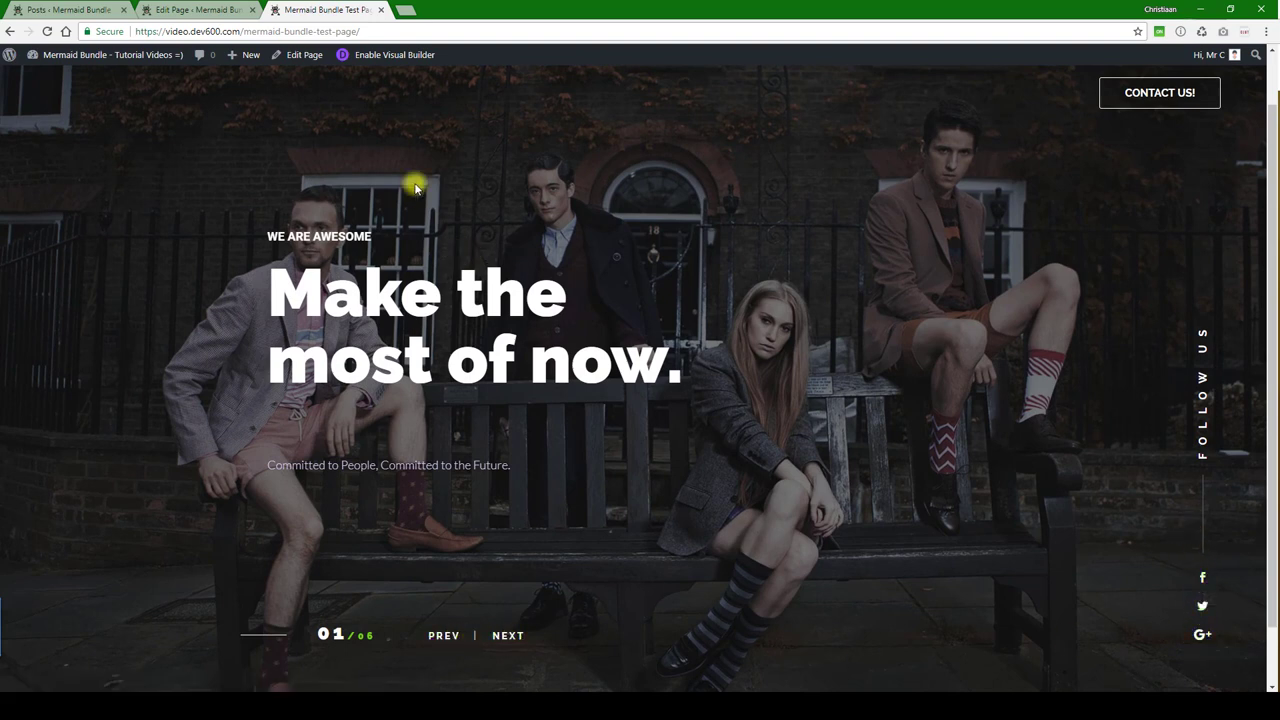
pyautogui.click(170, 8)
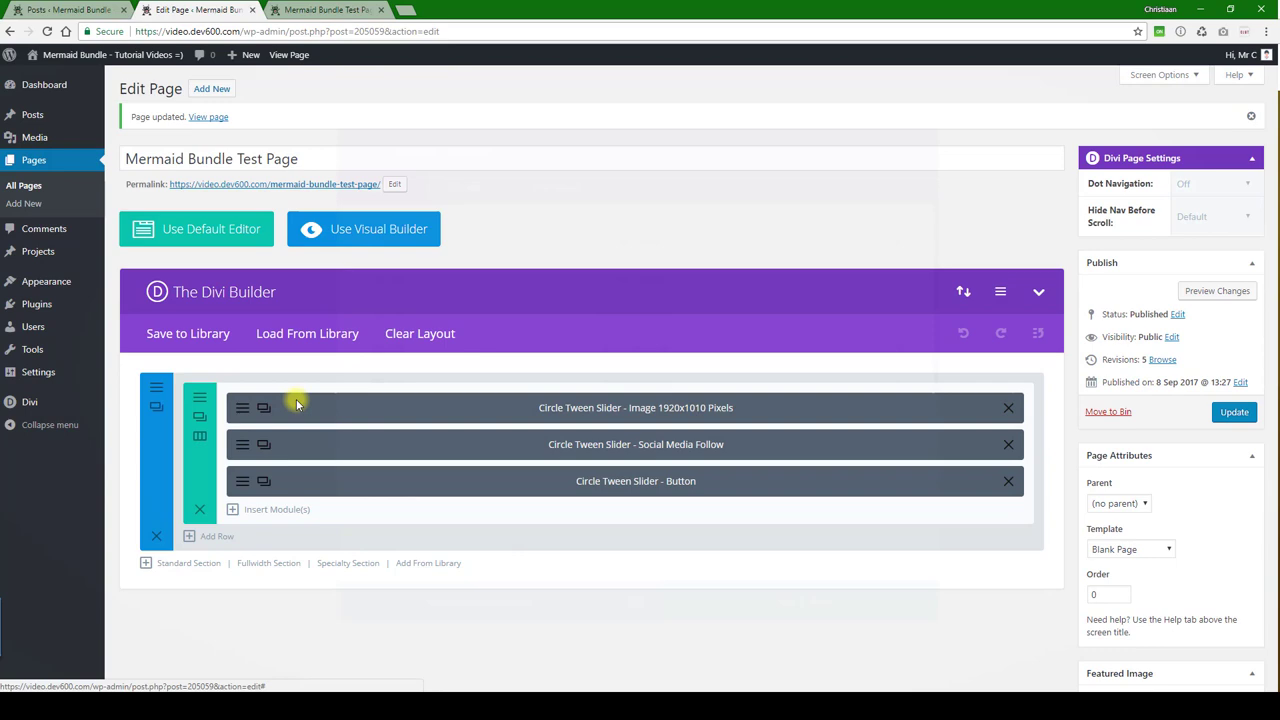
# Open the slider module and its first slide, scrolling through the slide's content options.
pyautogui.click(296, 400)
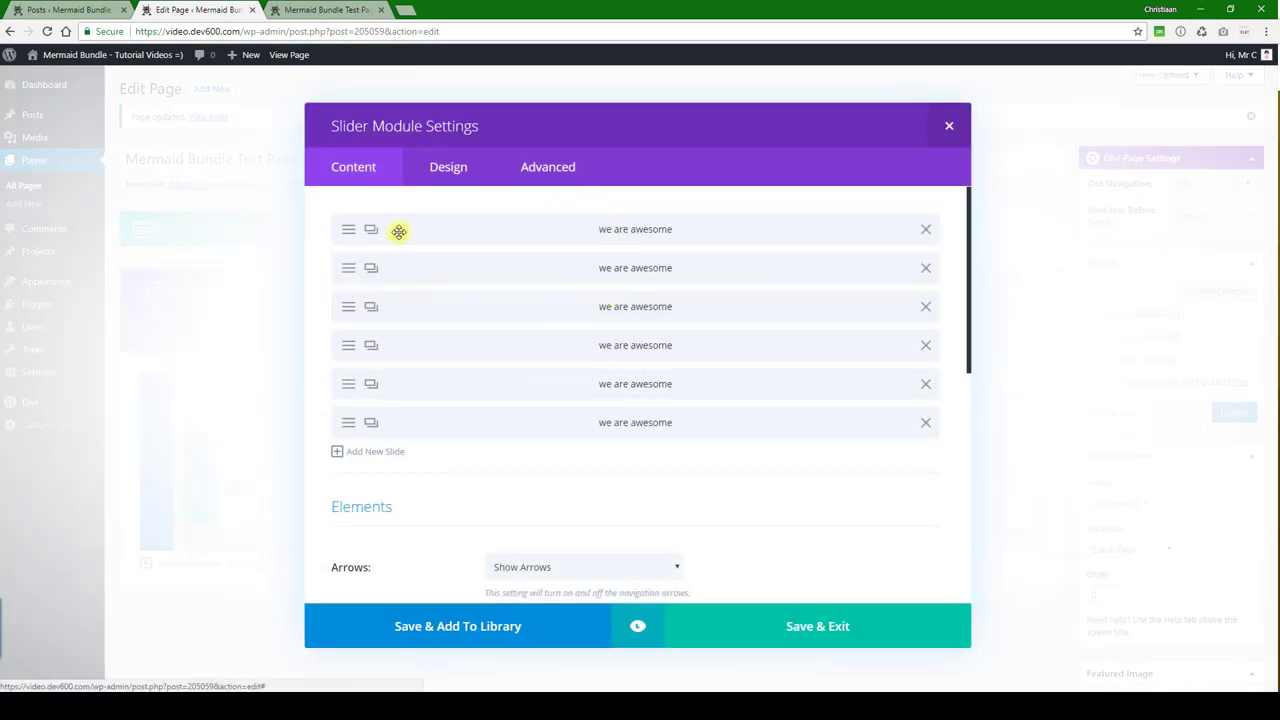
pyautogui.click(368, 229)
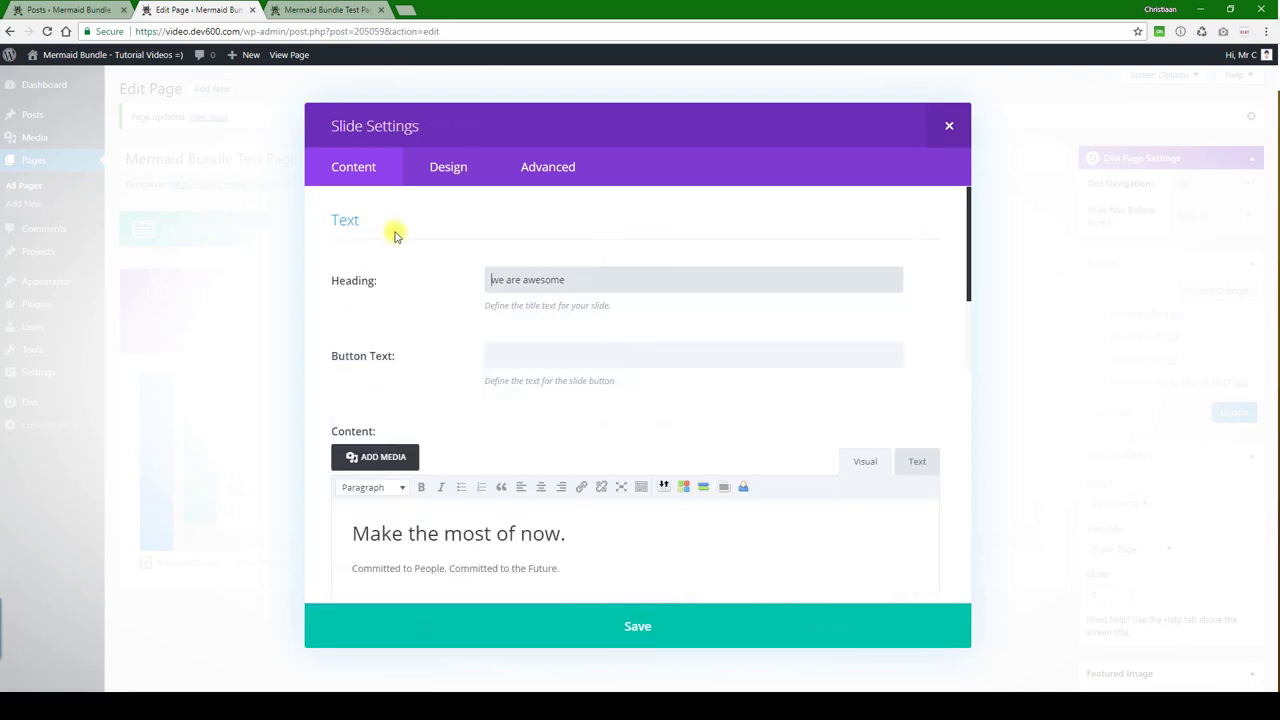
pyautogui.scroll(-1, 485, 272)
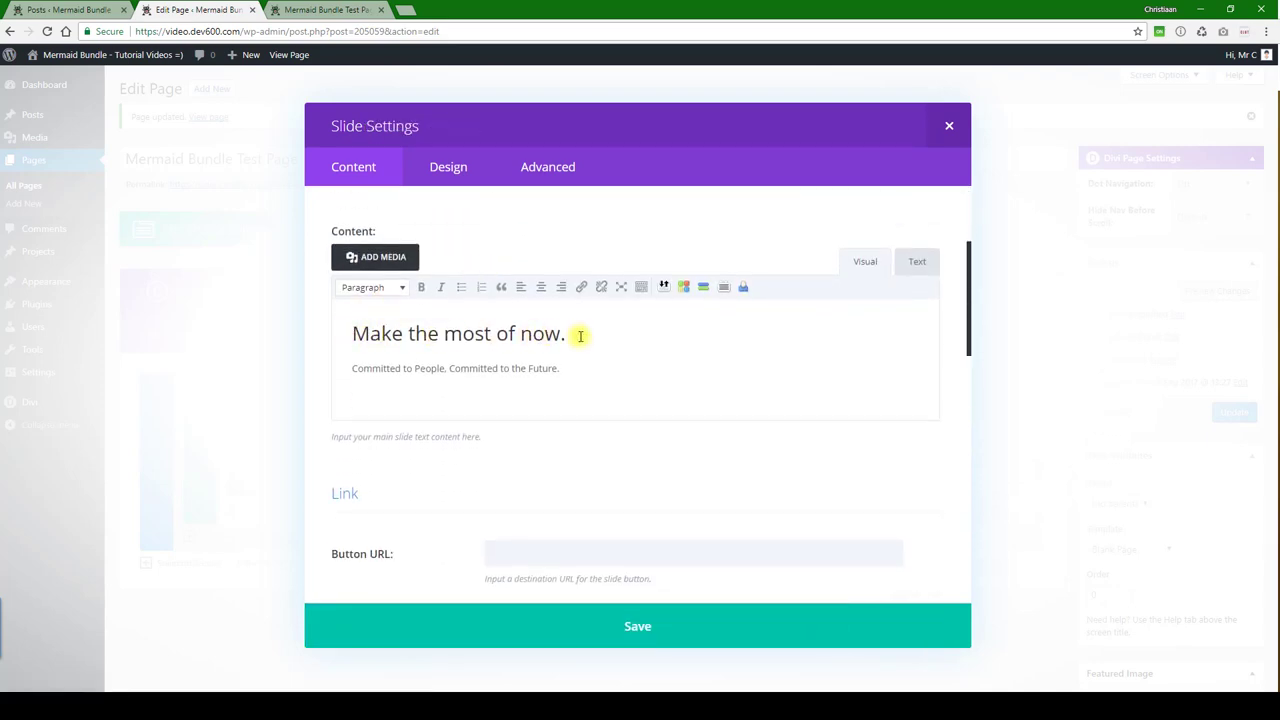
pyautogui.scroll(-5, 580, 336)
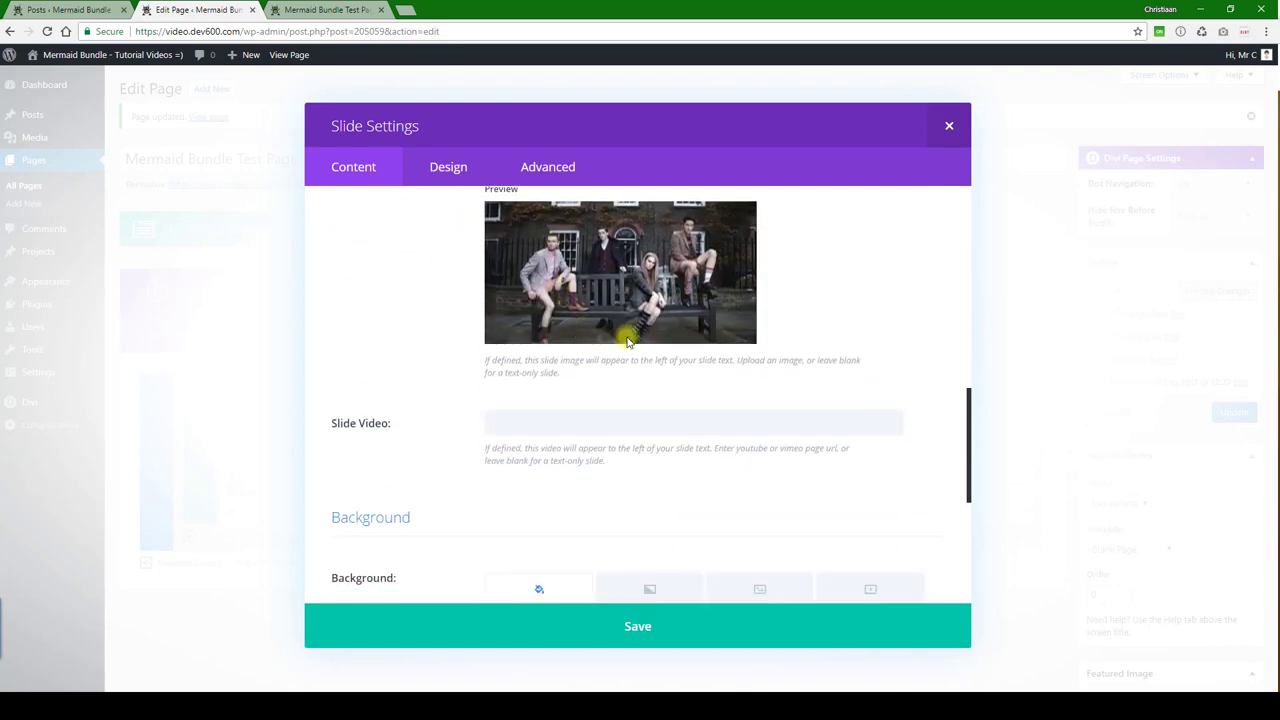
pyautogui.scroll(-3, 523, 337)
pyautogui.scroll(3, 449, 290)
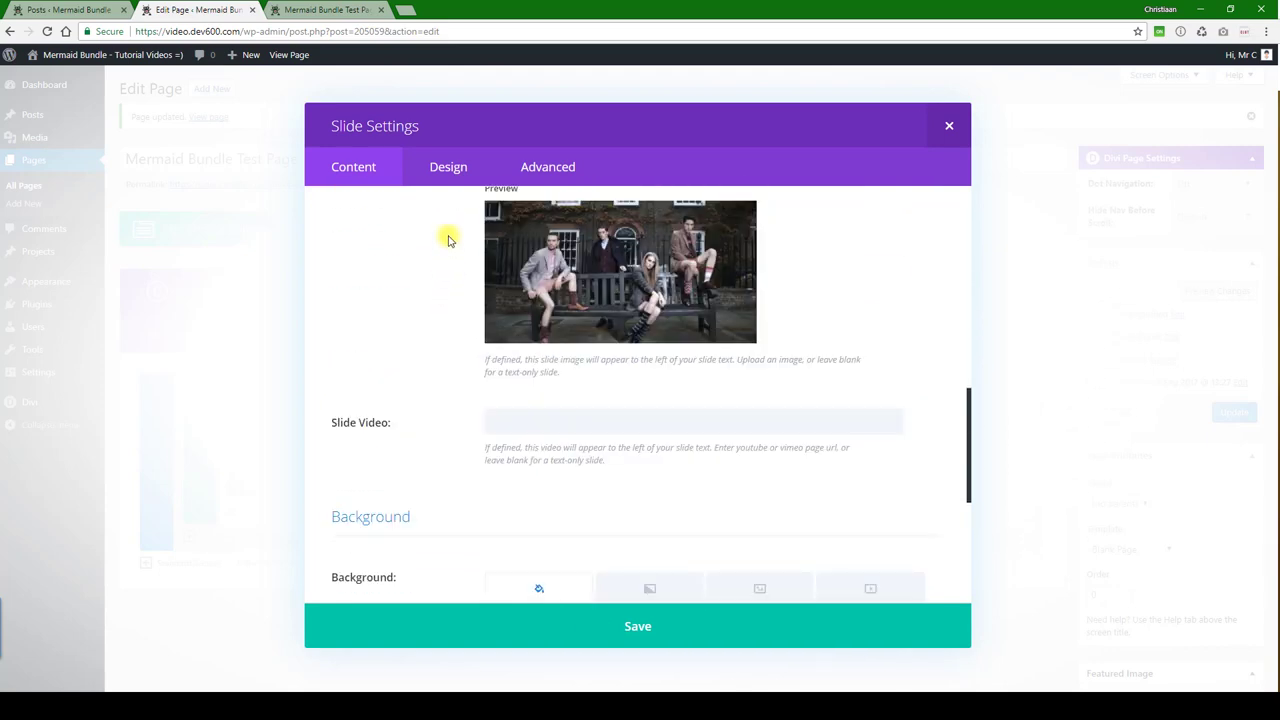
pyautogui.scroll(2, 448, 230)
# Look over the first slide's Design and Advanced options, then close the slide settings.
pyautogui.click(450, 168)
pyautogui.scroll(-5, 471, 263)
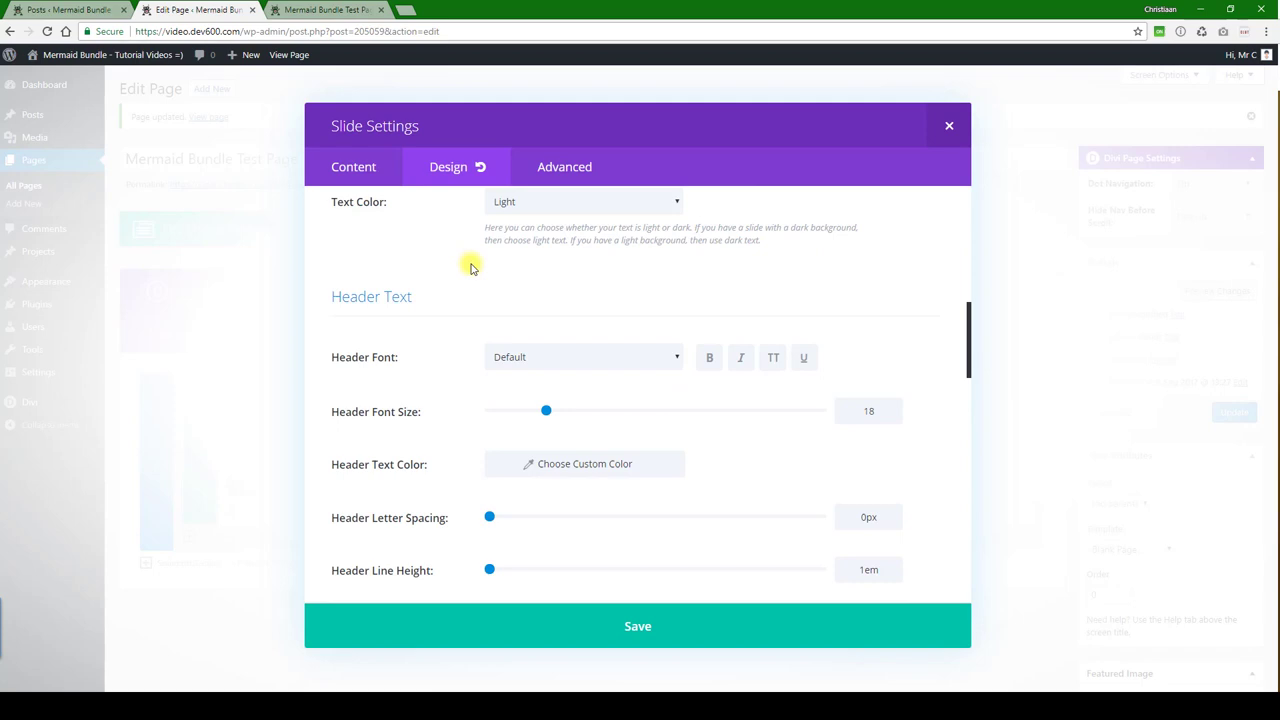
pyautogui.scroll(5, 471, 267)
pyautogui.click(545, 167)
pyautogui.scroll(-1, 438, 277)
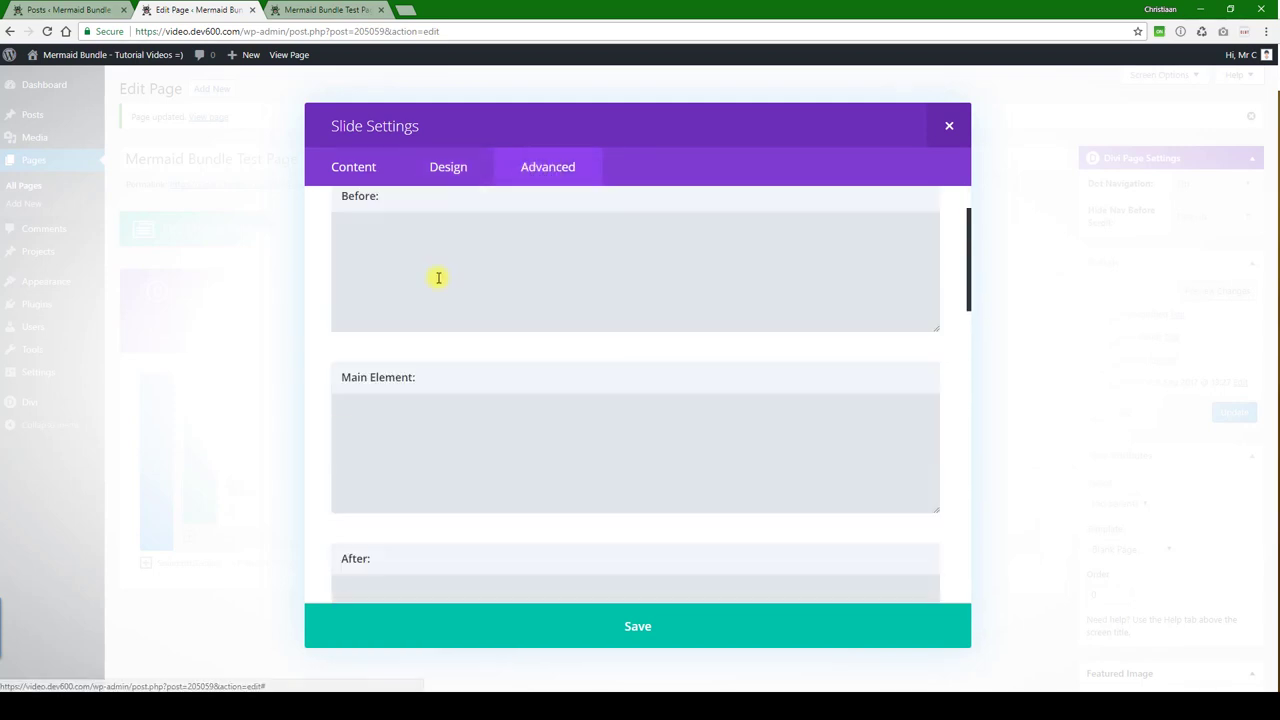
pyautogui.scroll(-6, 438, 277)
pyautogui.scroll(1, 455, 252)
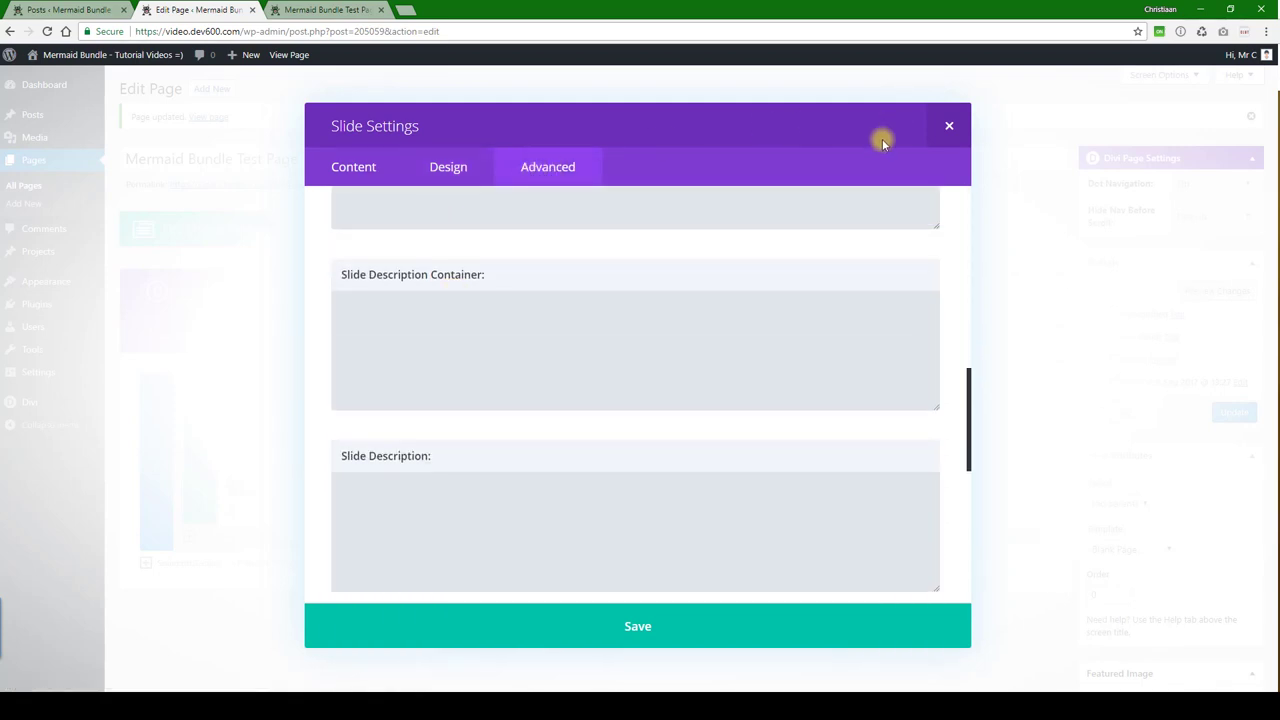
pyautogui.click(950, 125)
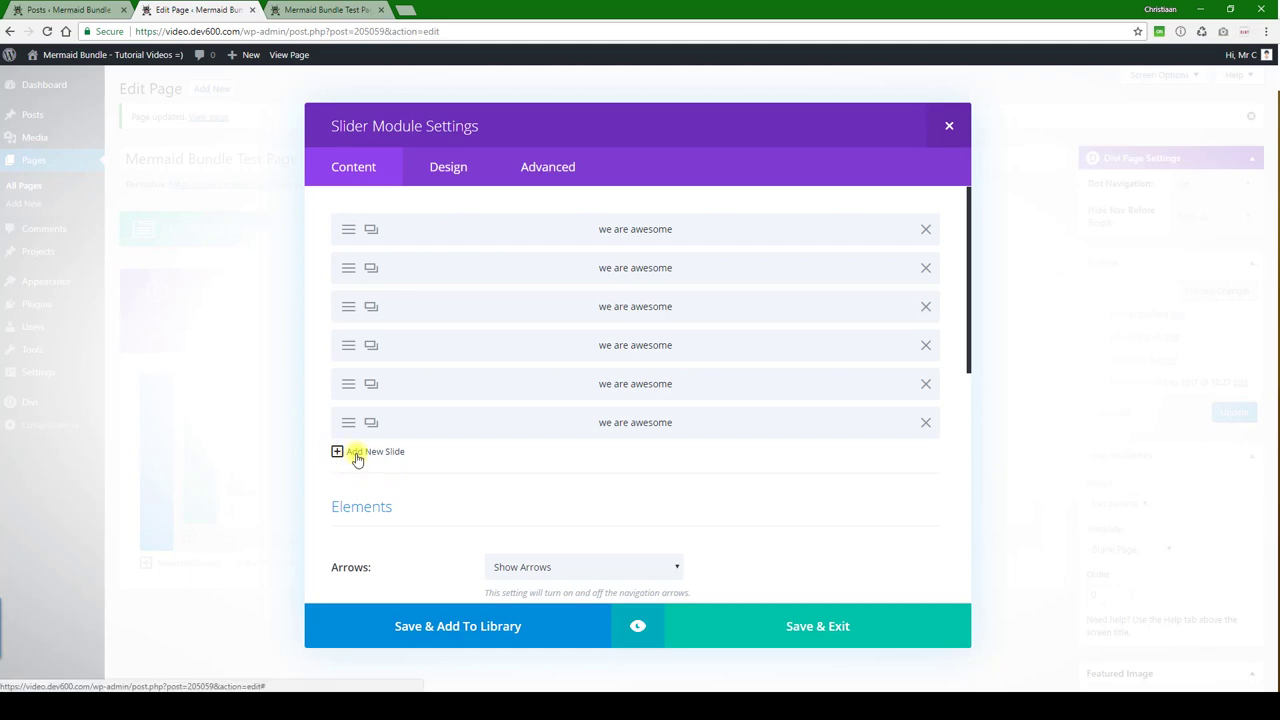
# Scroll the Slider Module Settings and Save & Exit back to the layout.
pyautogui.scroll(-1, 491, 257)
pyautogui.scroll(1, 486, 246)
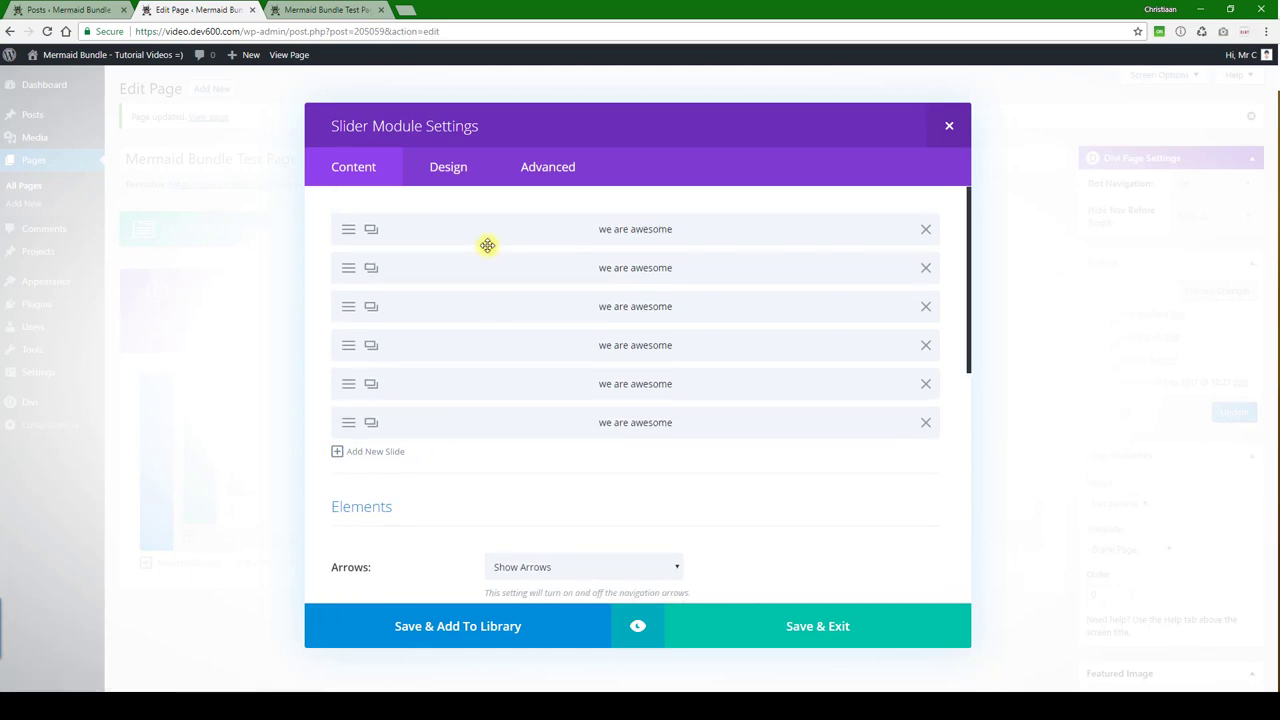
pyautogui.scroll(-5, 588, 537)
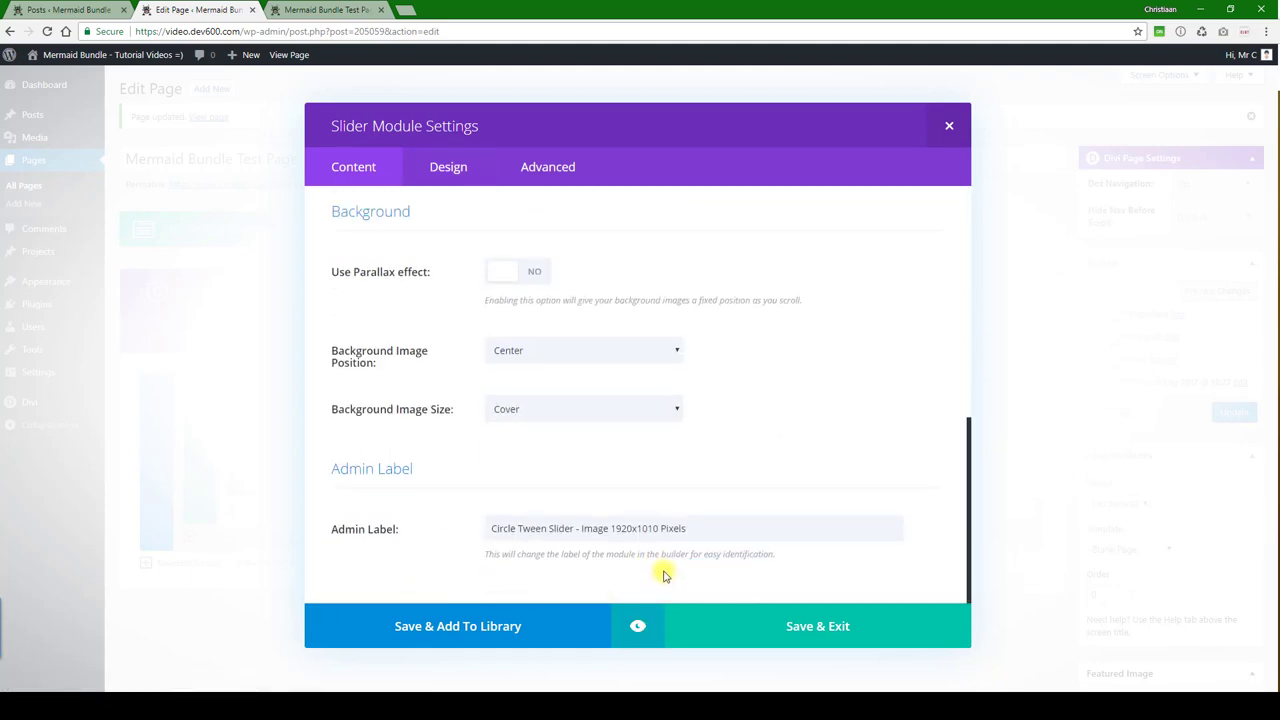
pyautogui.click(726, 634)
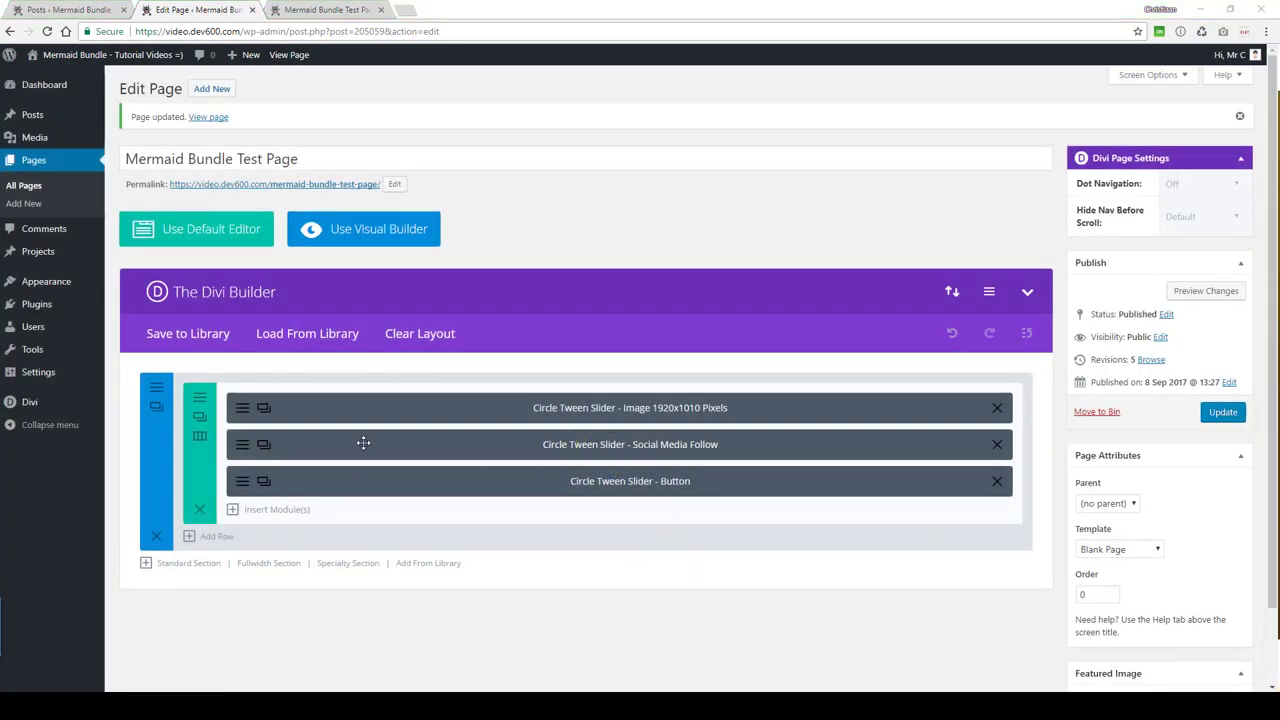
# Review the Facebook network's Account URL and Design-tab icon colour in Social Media Follow, saving it.
pyautogui.click(263, 444)
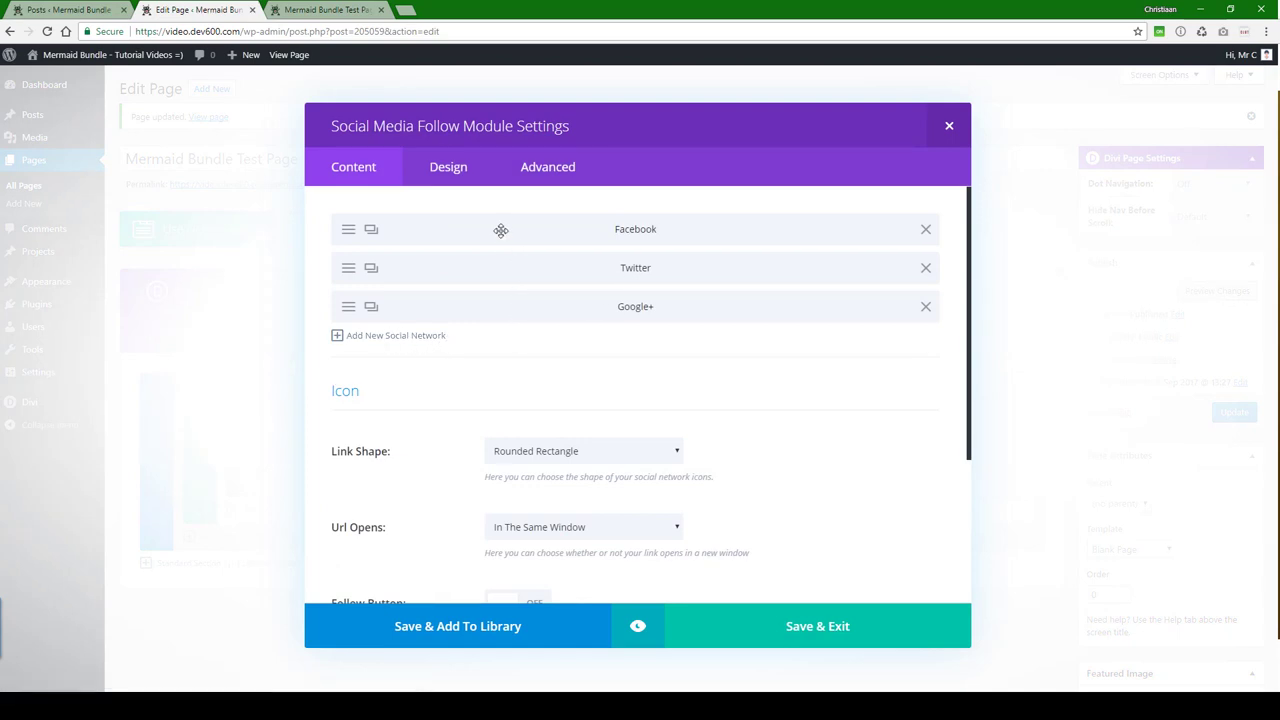
pyautogui.click(350, 229)
pyautogui.click(527, 423)
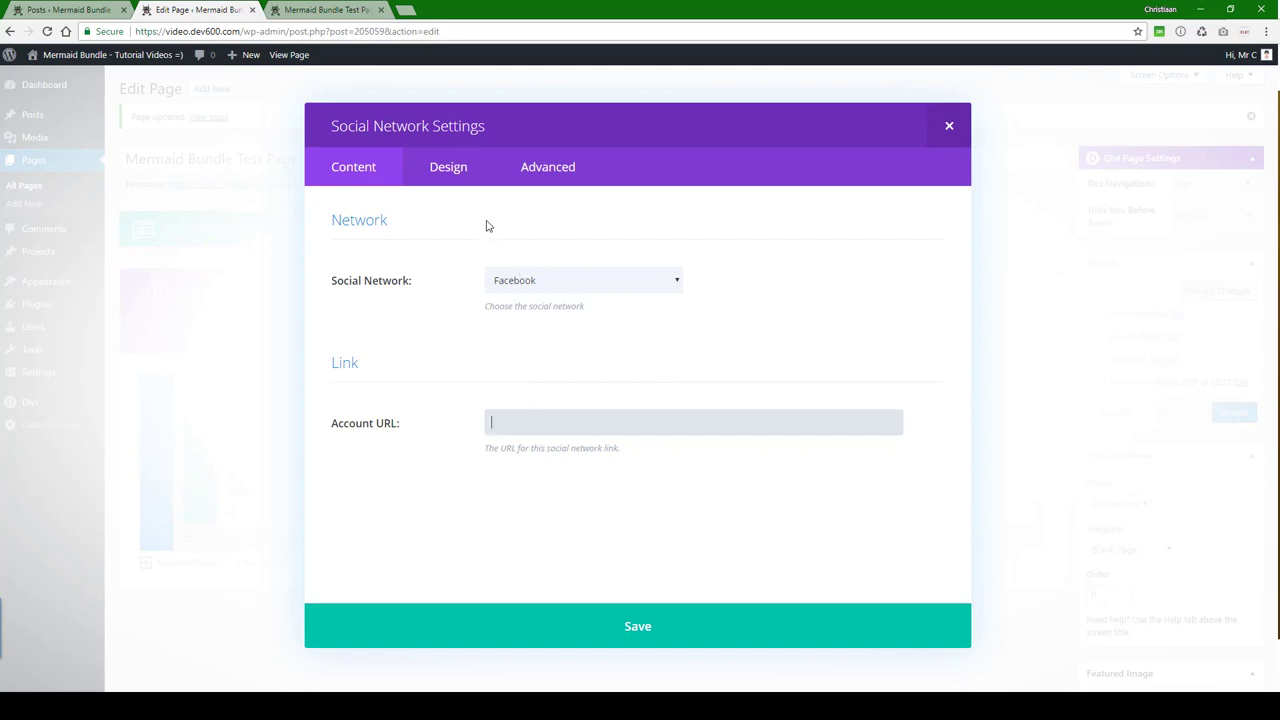
pyautogui.click(456, 170)
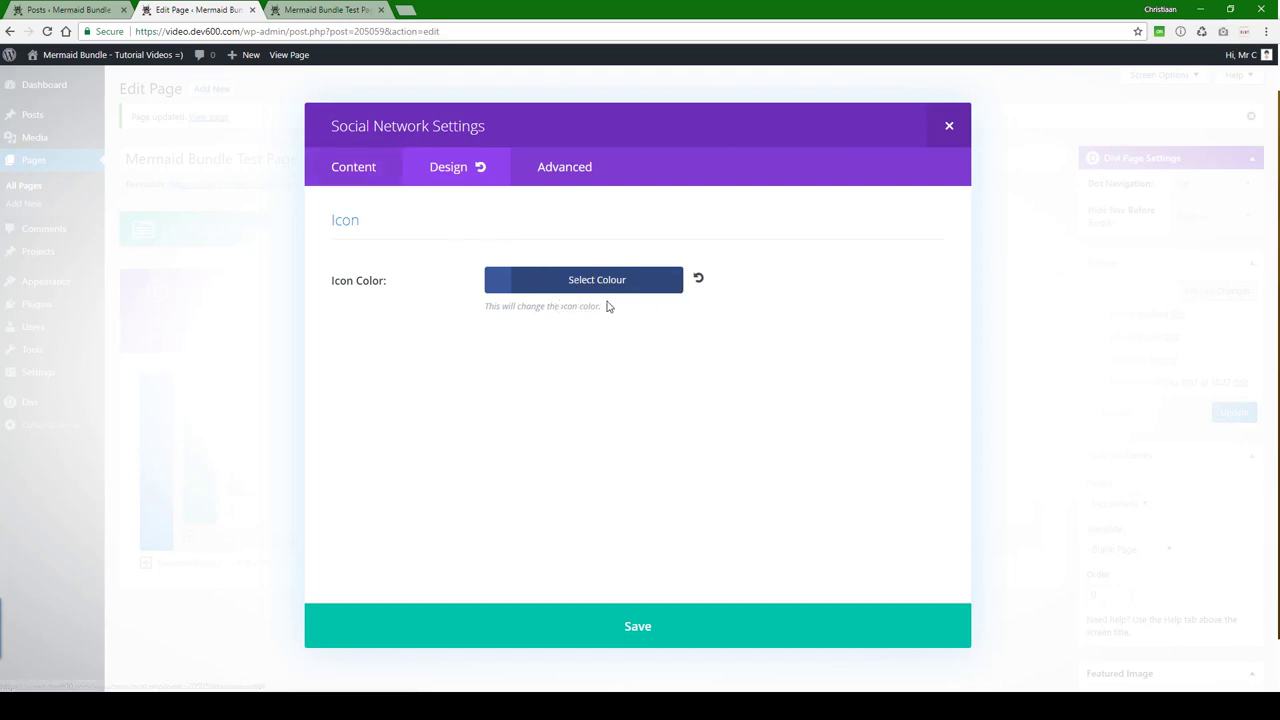
pyautogui.click(614, 620)
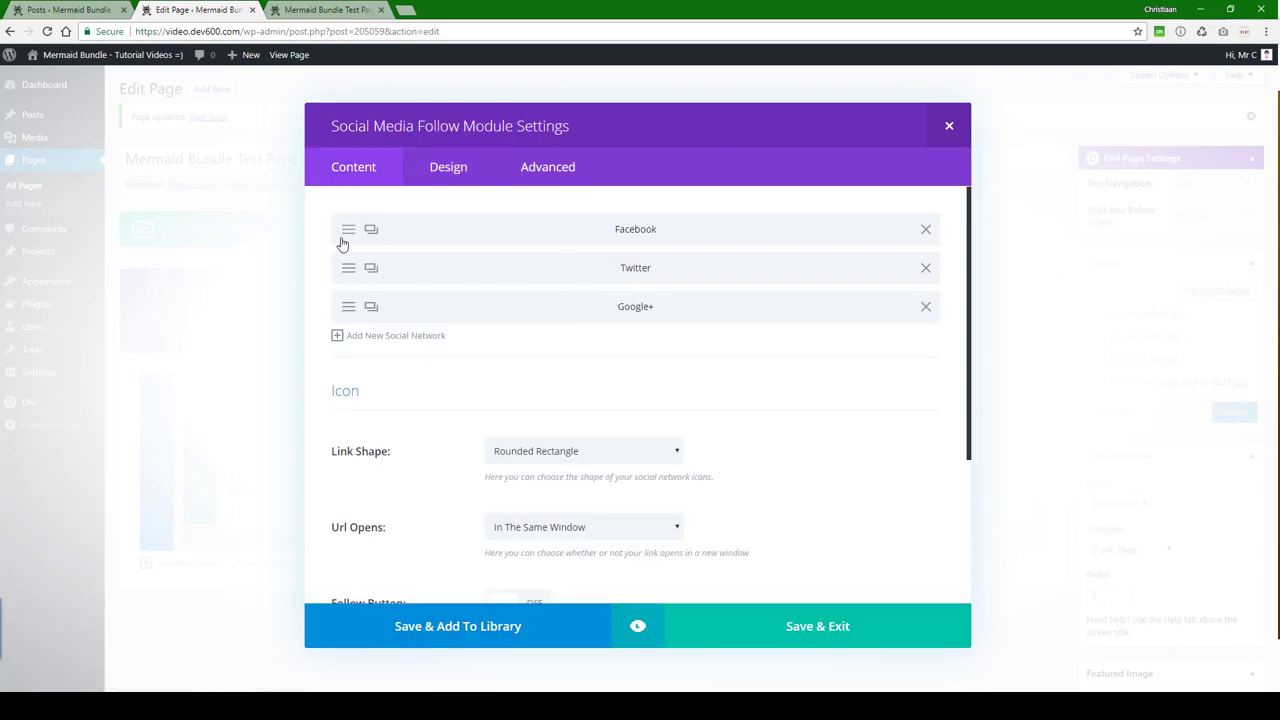
pyautogui.click(371, 229)
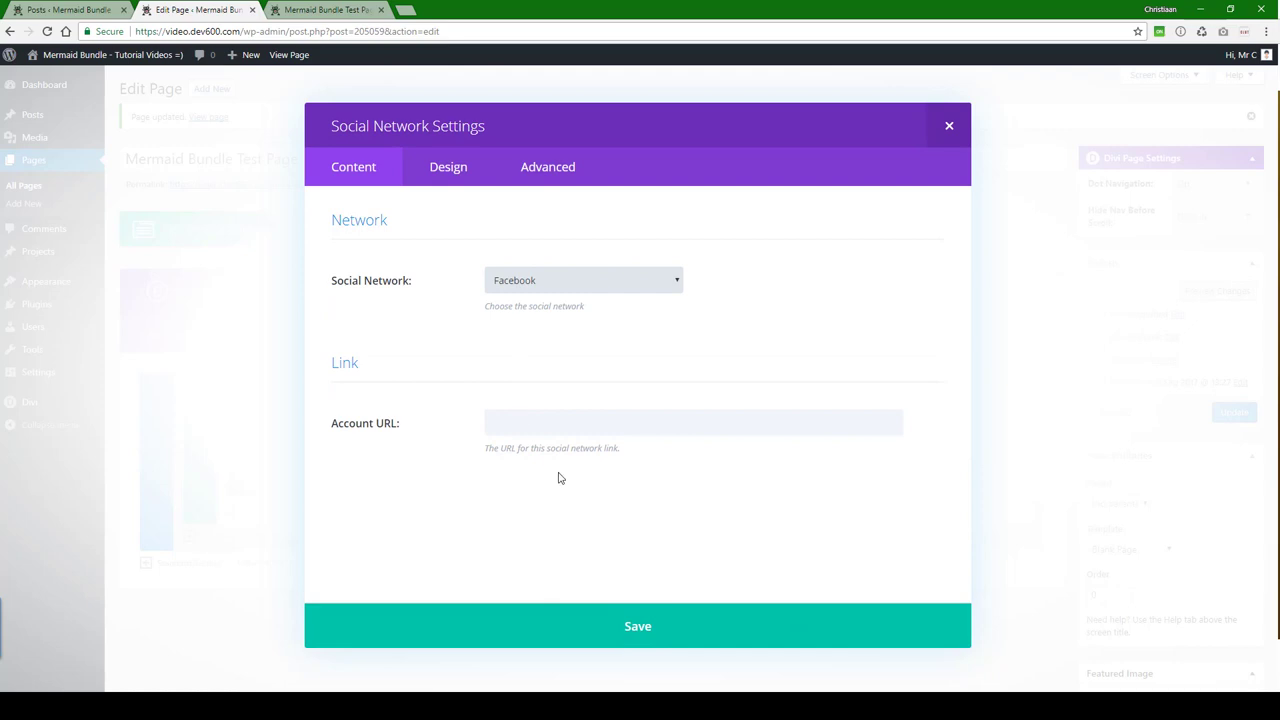
pyautogui.click(628, 630)
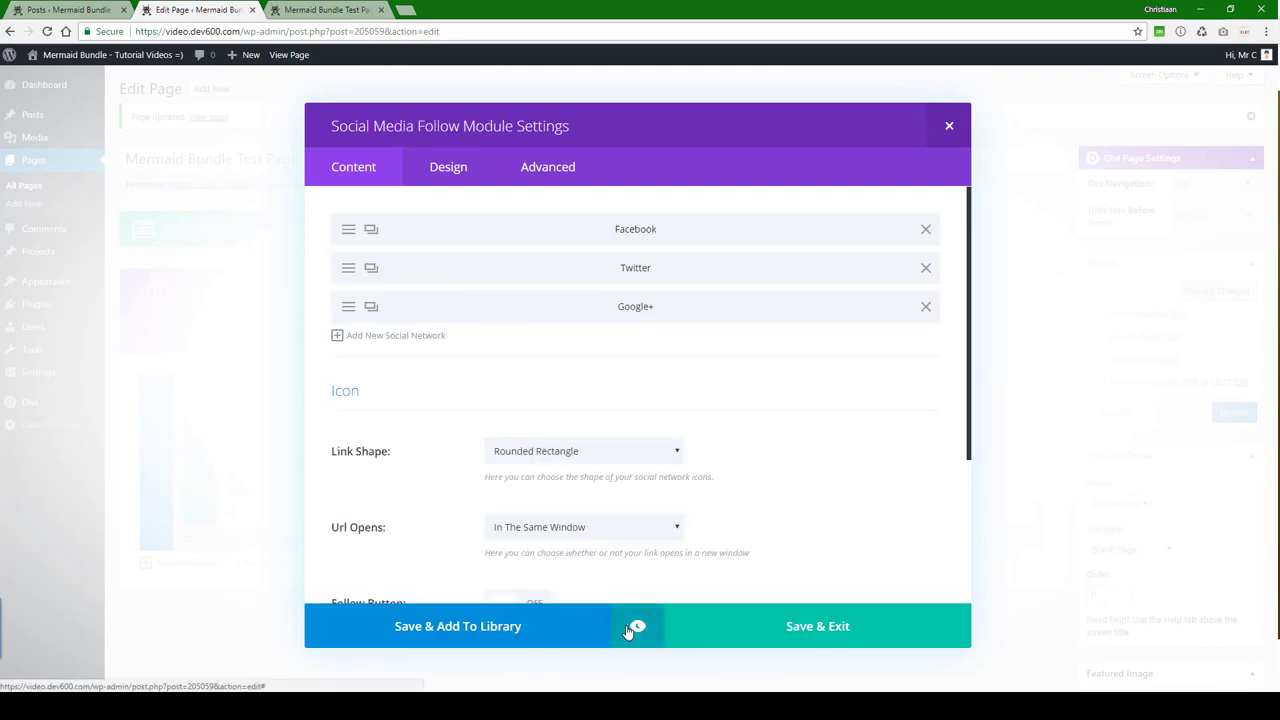
# Save the social follow module, update the page, preview the live test page, and return to editing.
pyautogui.click(782, 620)
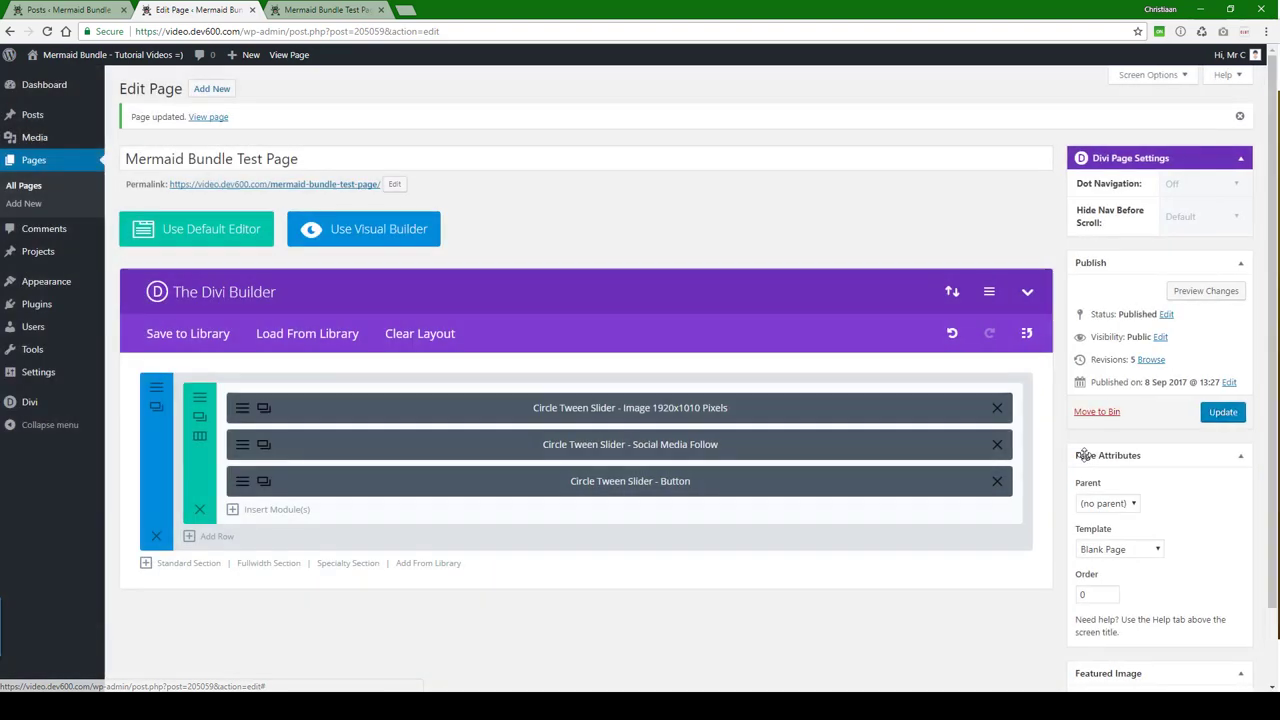
pyautogui.click(1223, 412)
pyautogui.click(348, 9)
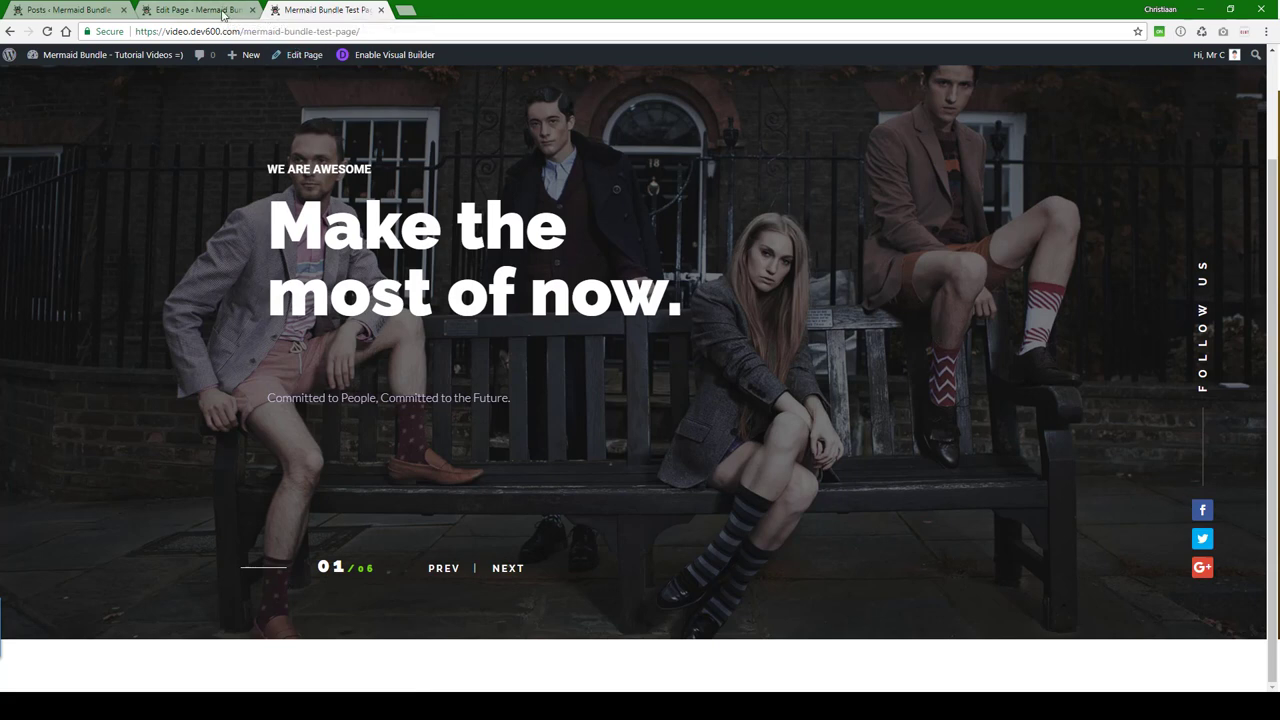
pyautogui.click(224, 12)
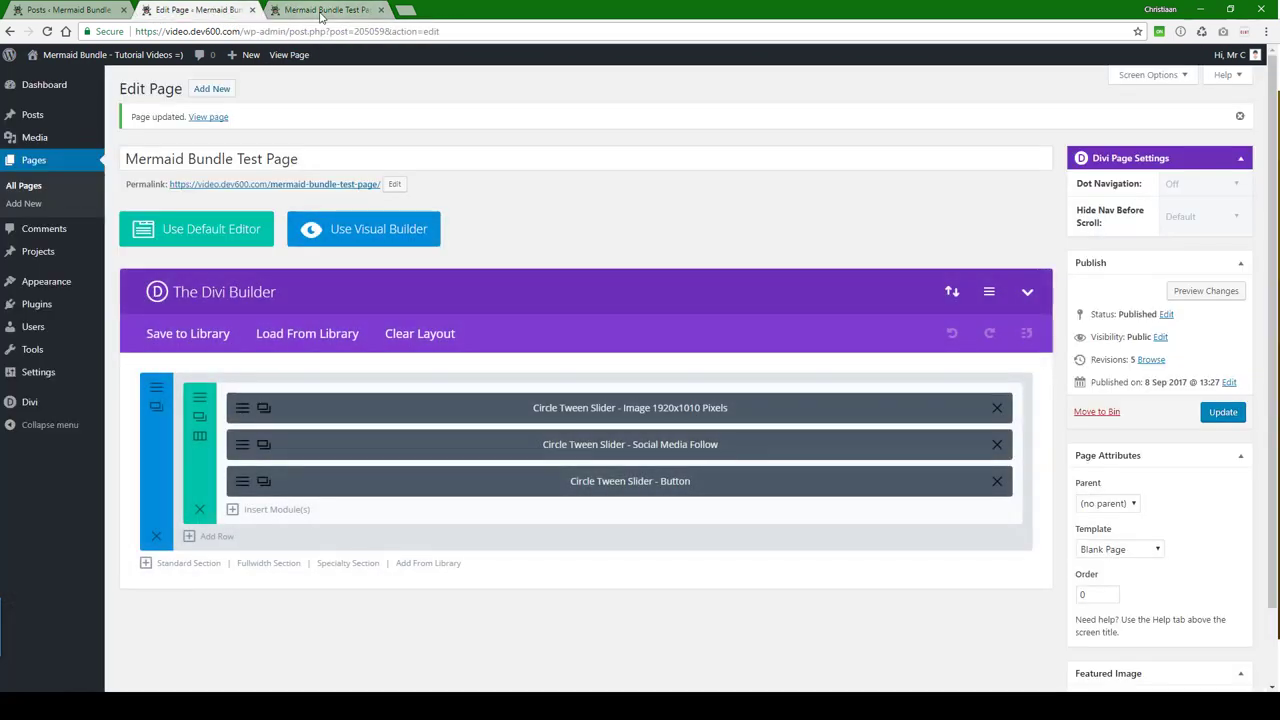
# Set the Facebook icon colour's alpha to zero so it is fully transparent, and save.
pyautogui.click(250, 450)
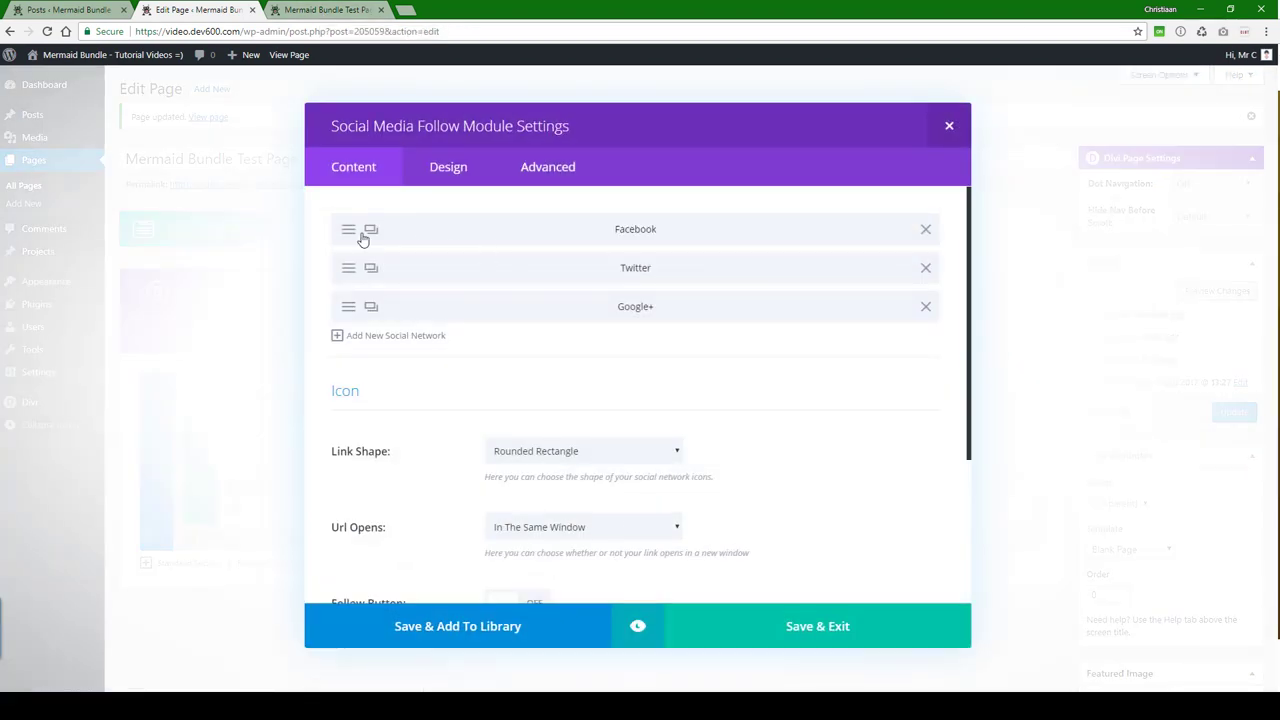
pyautogui.click(364, 234)
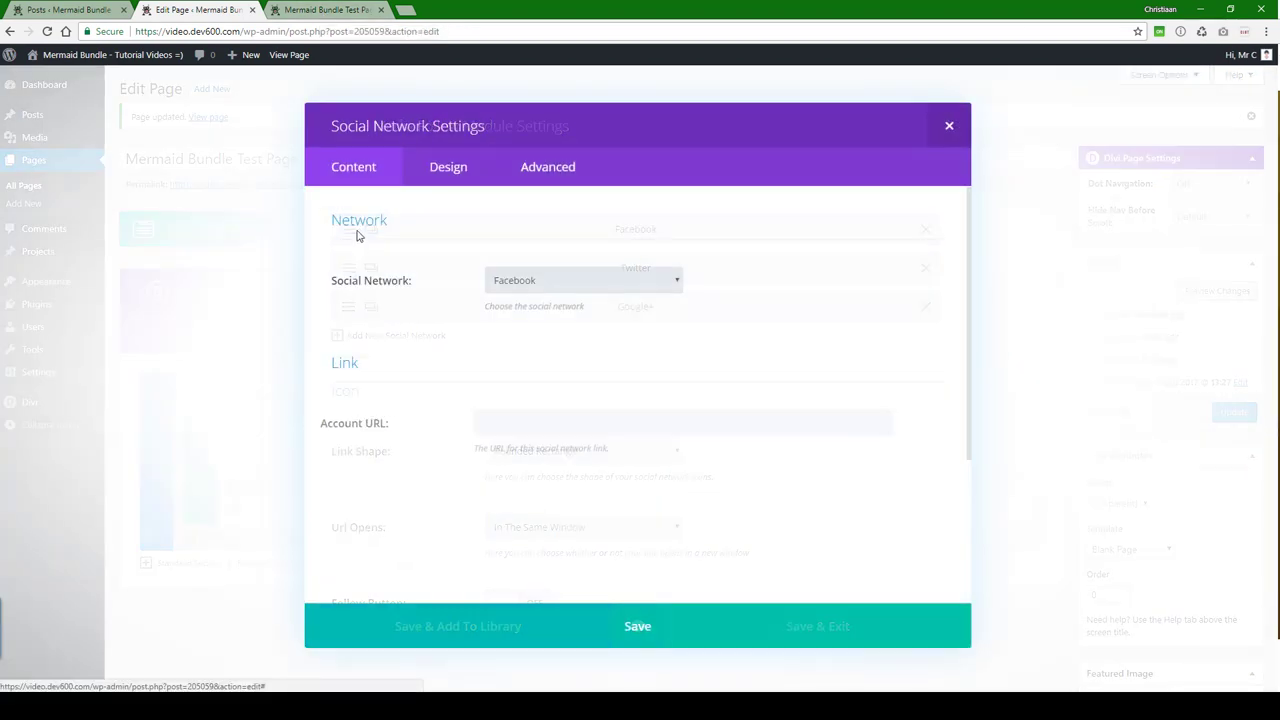
pyautogui.click(446, 170)
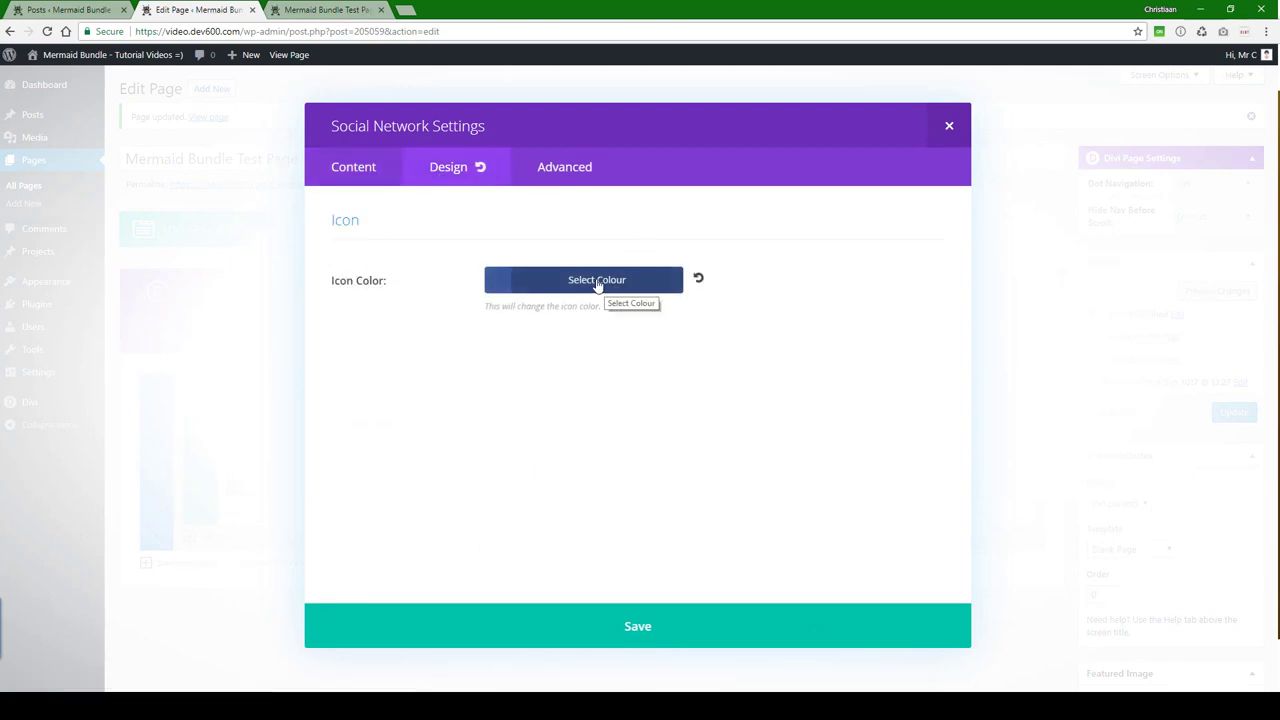
pyautogui.click(597, 283)
pyautogui.moveTo(674, 311); pyautogui.dragTo(667, 488)
pyautogui.click(667, 488)
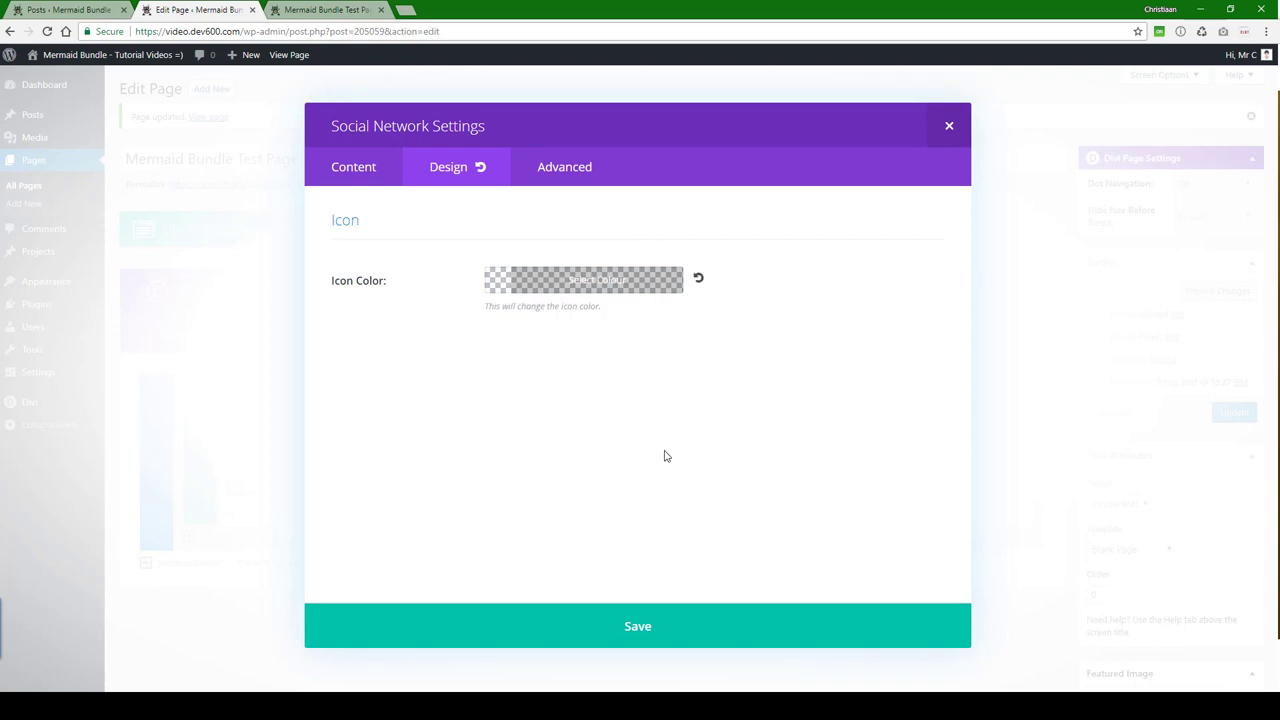
pyautogui.click(629, 630)
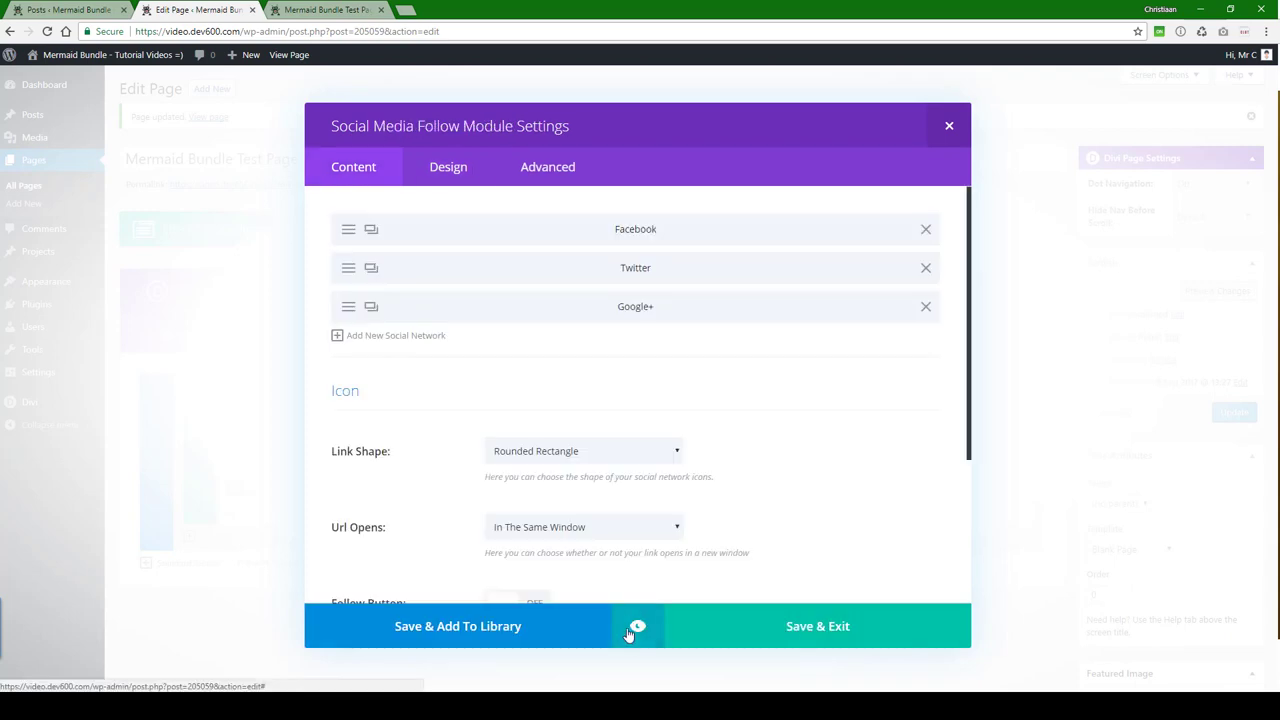
# Leave Twitter unchanged and set the Google+ icon colour's alpha to zero, then save.
pyautogui.click(369, 268)
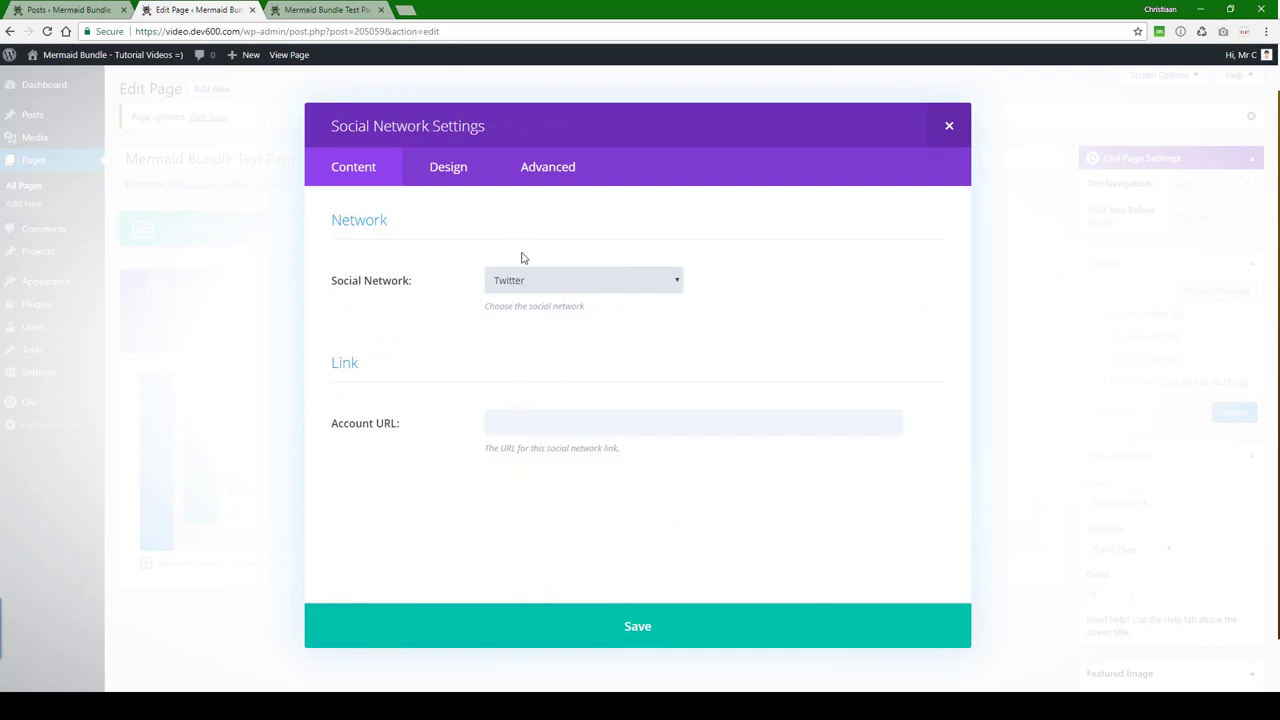
pyautogui.press('Escape')
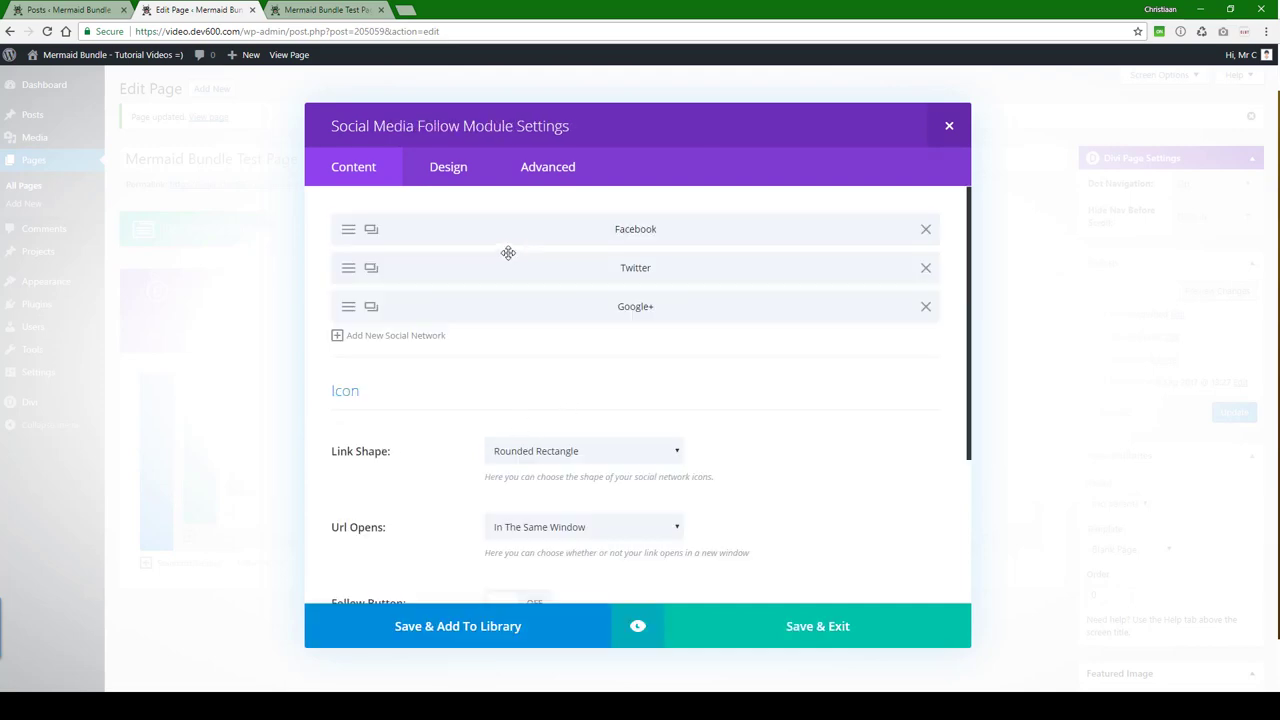
pyautogui.click(346, 303)
pyautogui.click(580, 287)
pyautogui.click(580, 287)
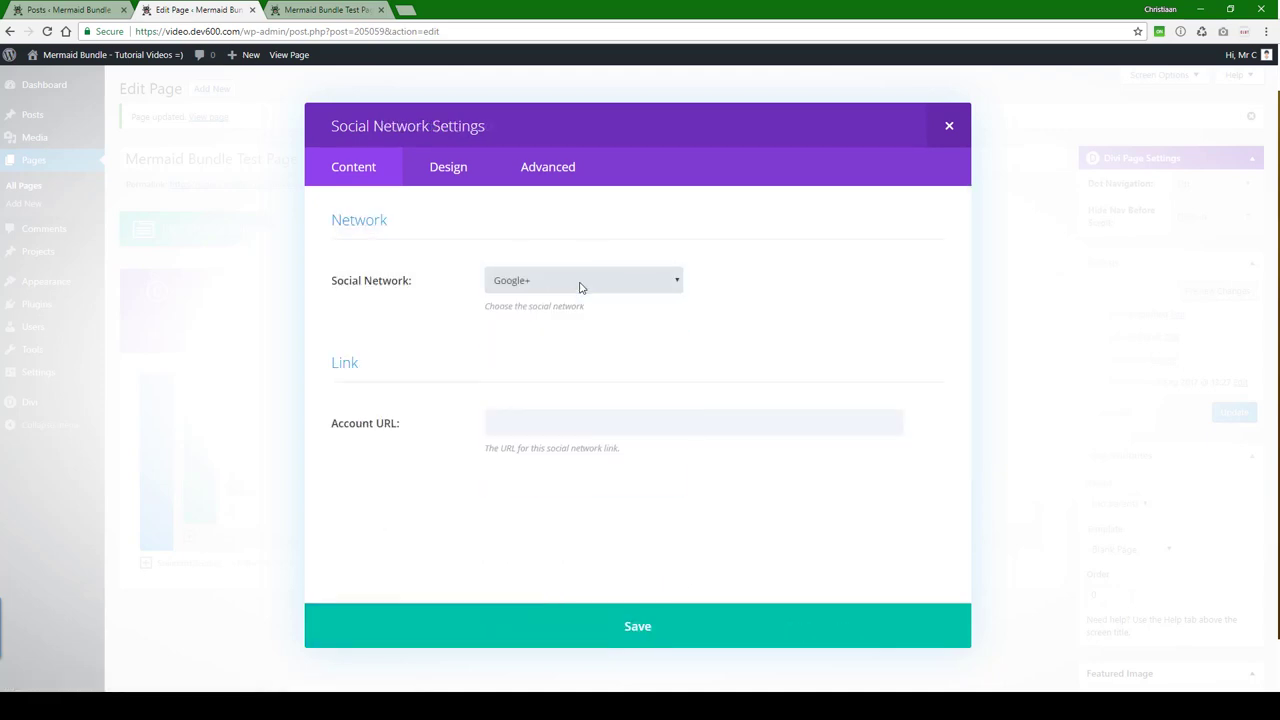
pyautogui.click(452, 168)
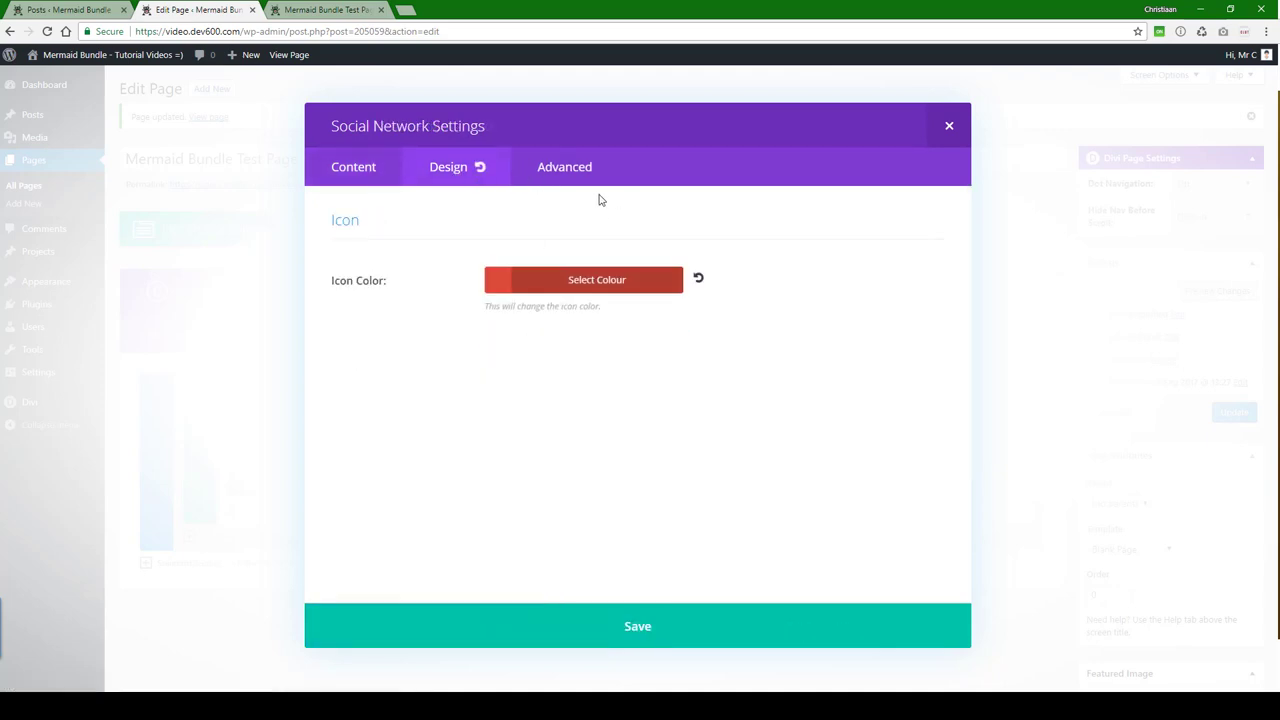
pyautogui.click(585, 289)
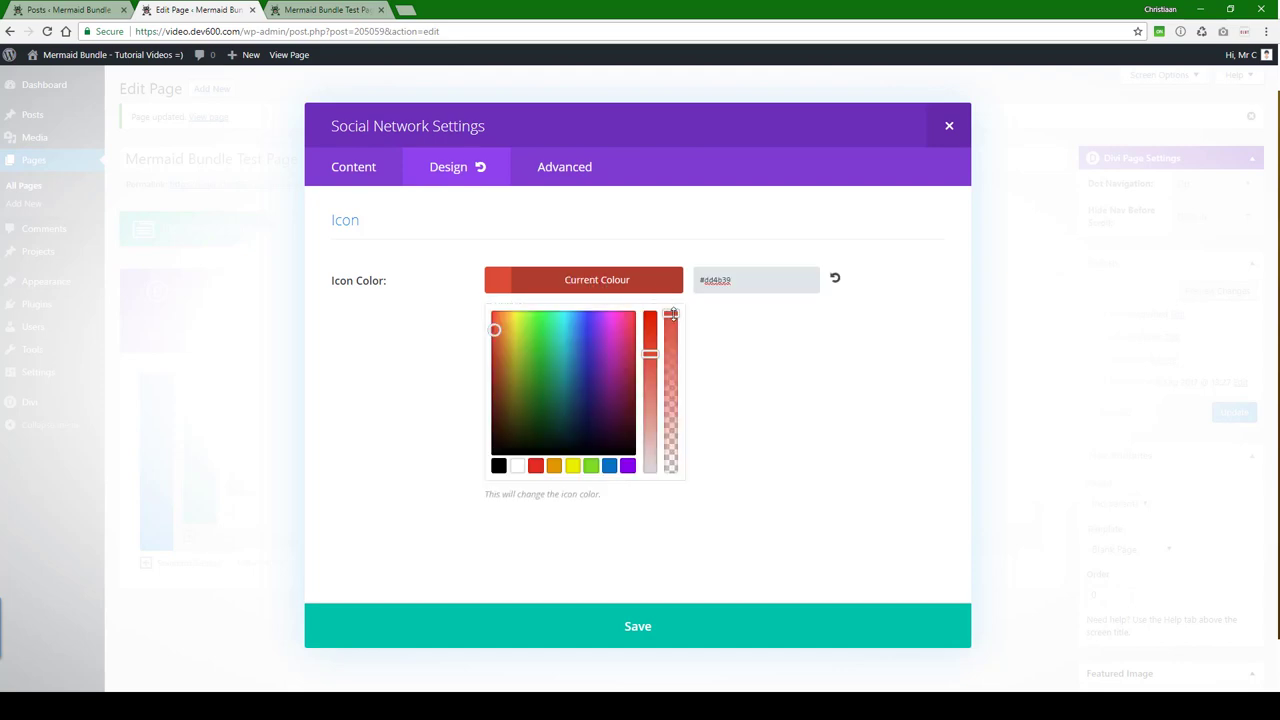
pyautogui.moveTo(672, 314); pyautogui.dragTo(683, 491)
pyautogui.click(722, 485)
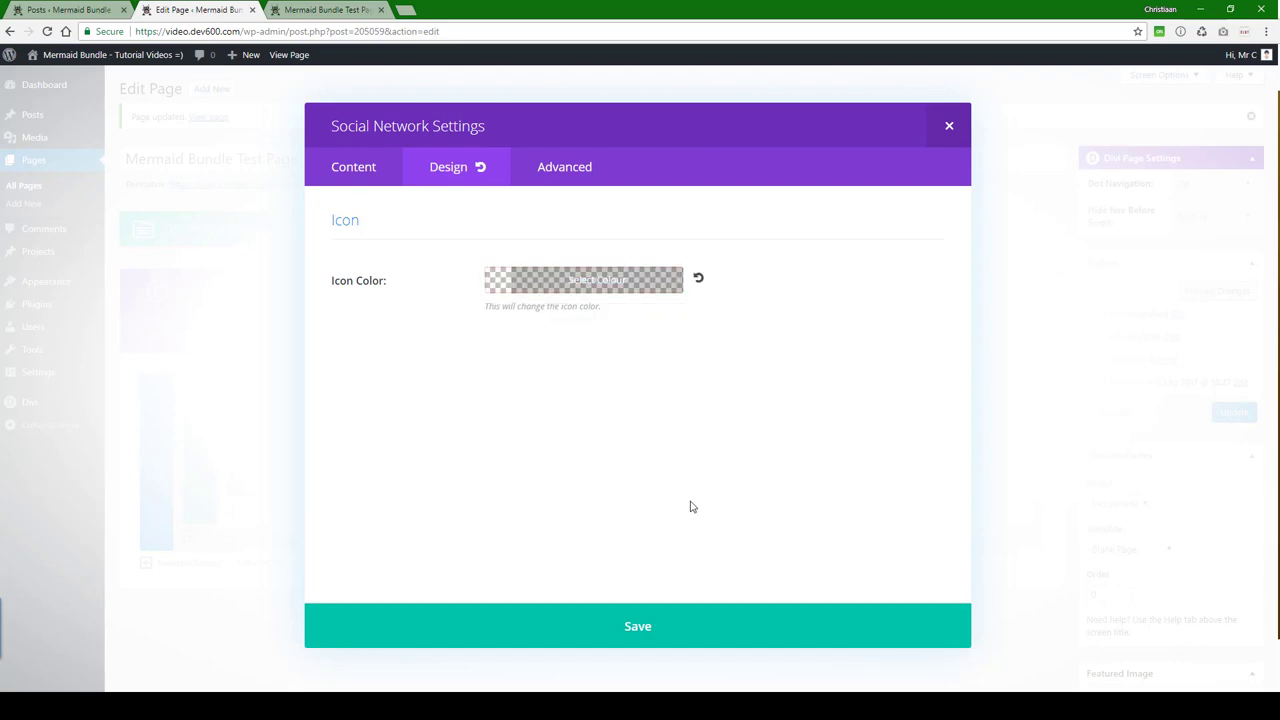
pyautogui.click(636, 627)
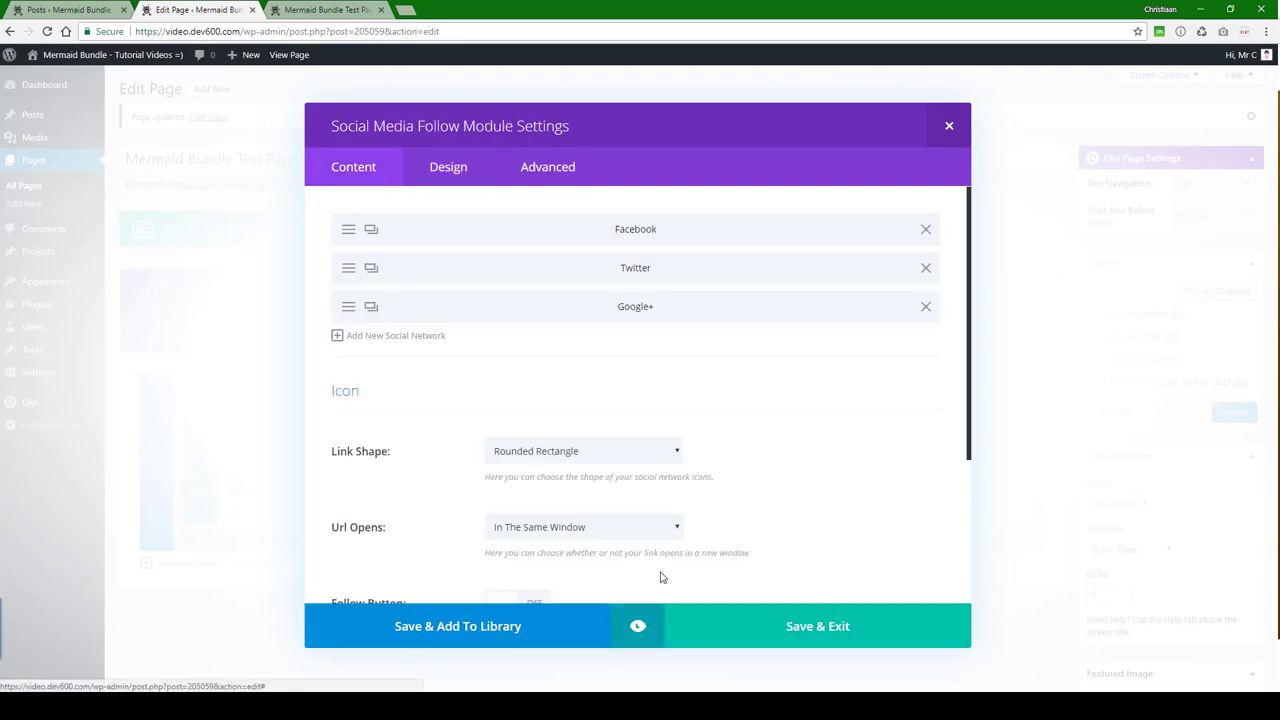
# Save the social module, update the page, and reload the live test page to see transparent icons.
pyautogui.click(784, 637)
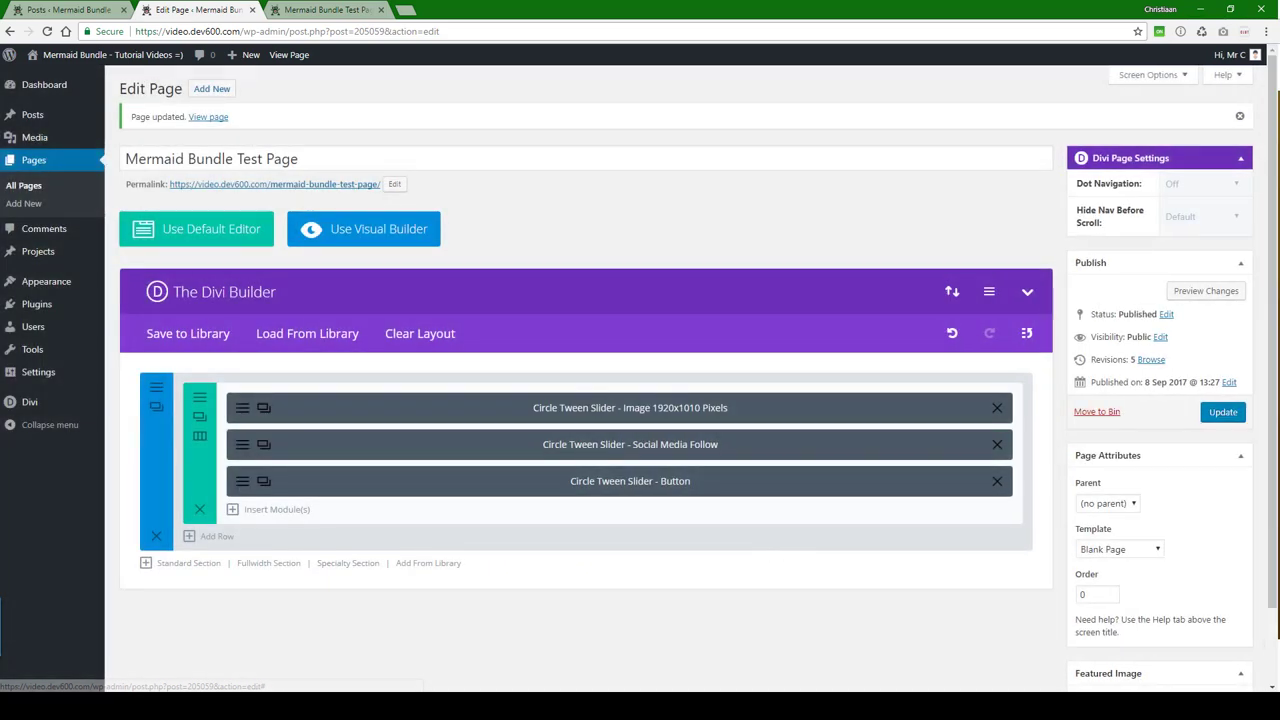
pyautogui.click(1226, 416)
pyautogui.click(337, 9)
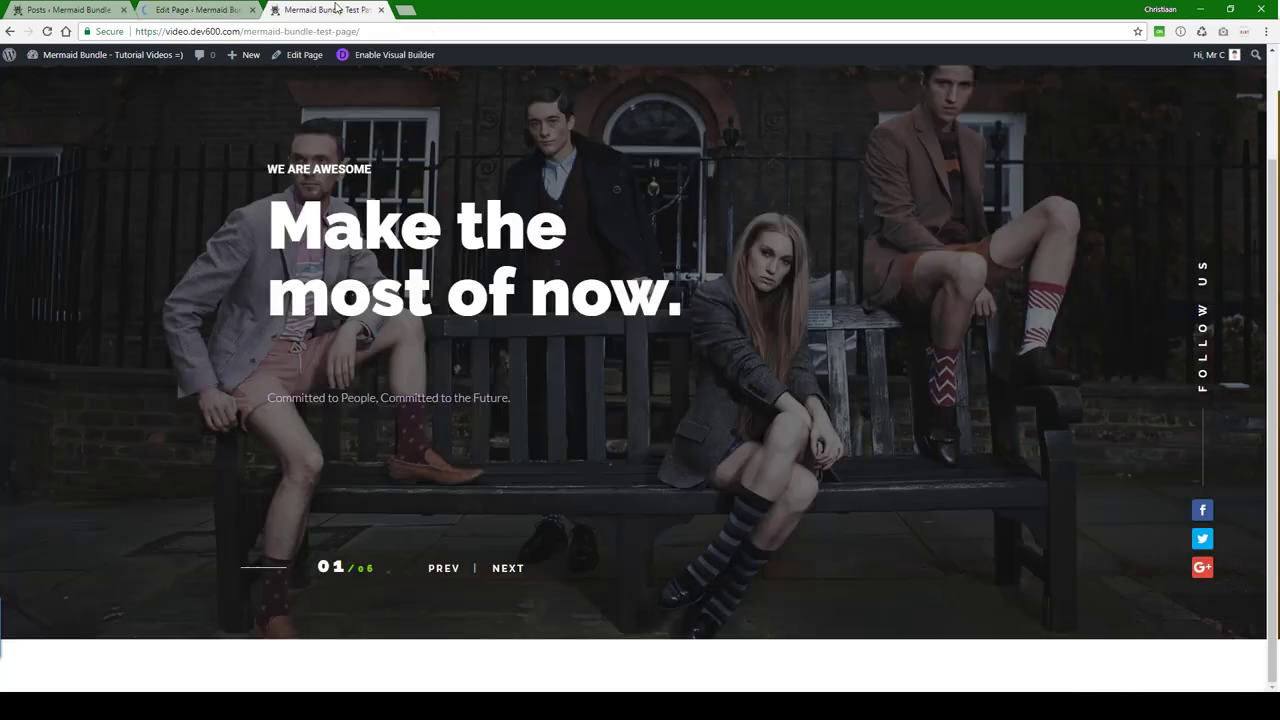
pyautogui.click(47, 31)
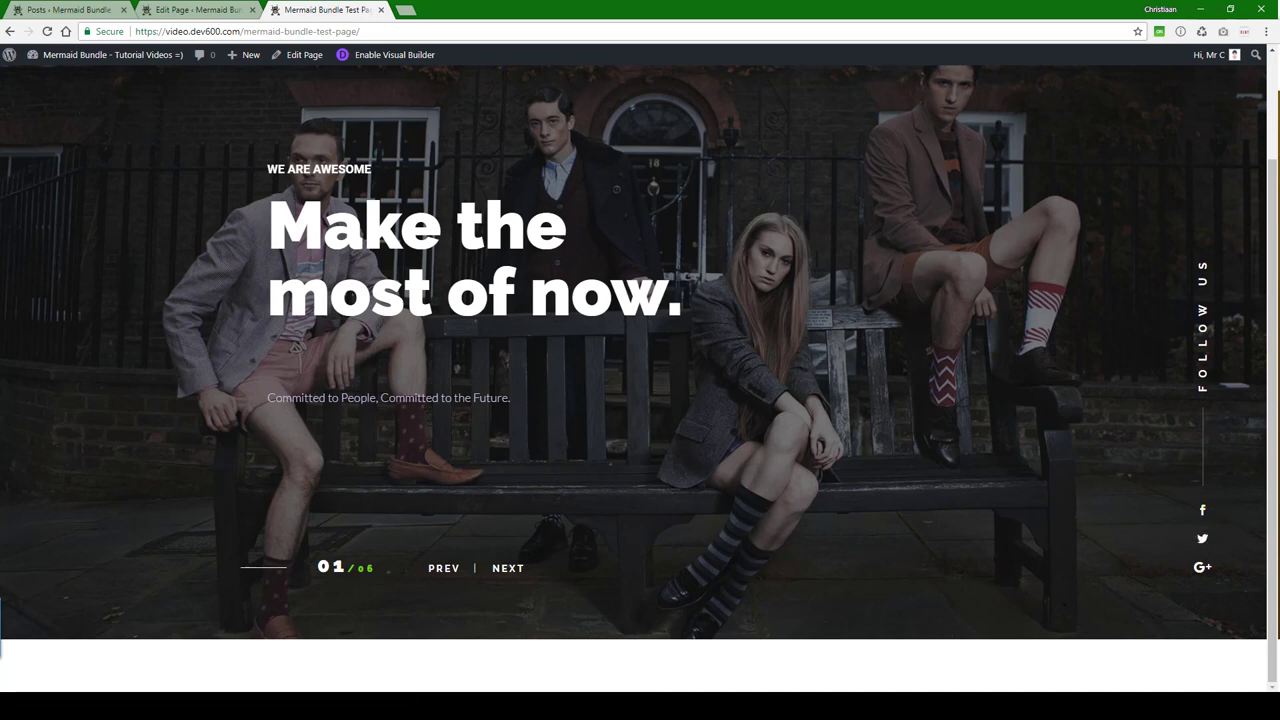
pyautogui.hotkey('alt', 'Tab')
pyautogui.click(904, 281)
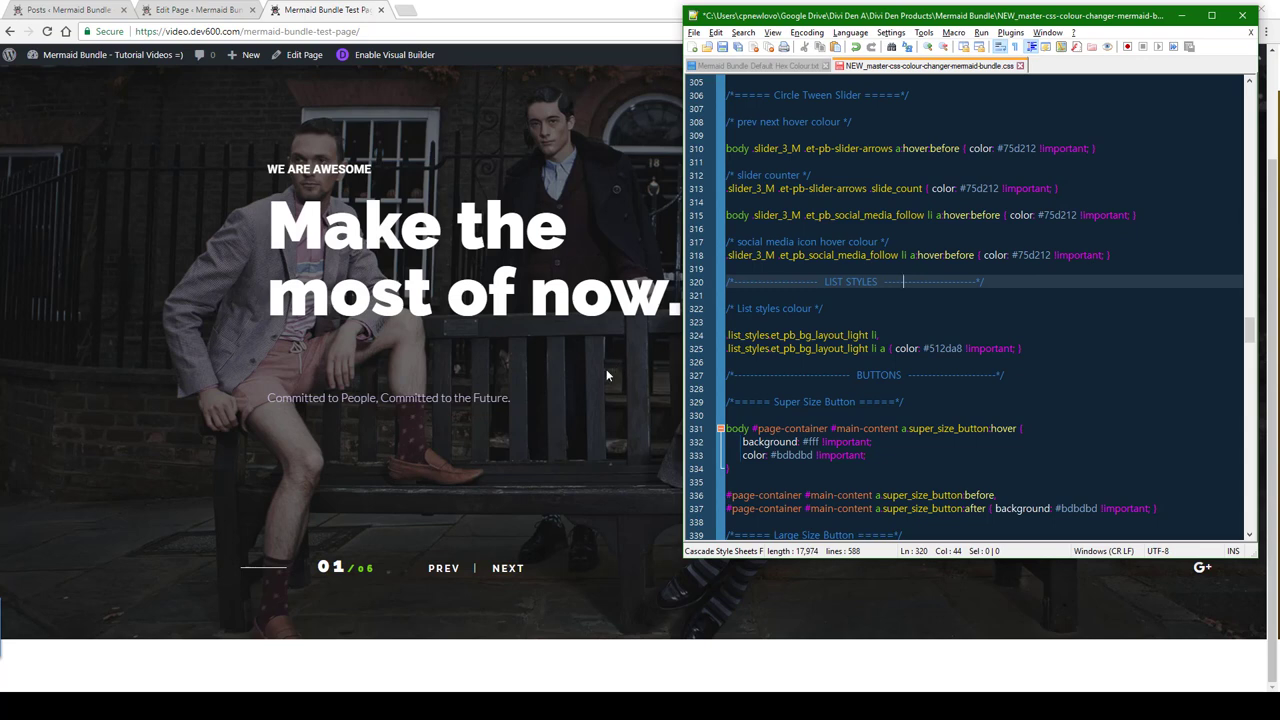
pyautogui.hotkey('alt', 'Tab')
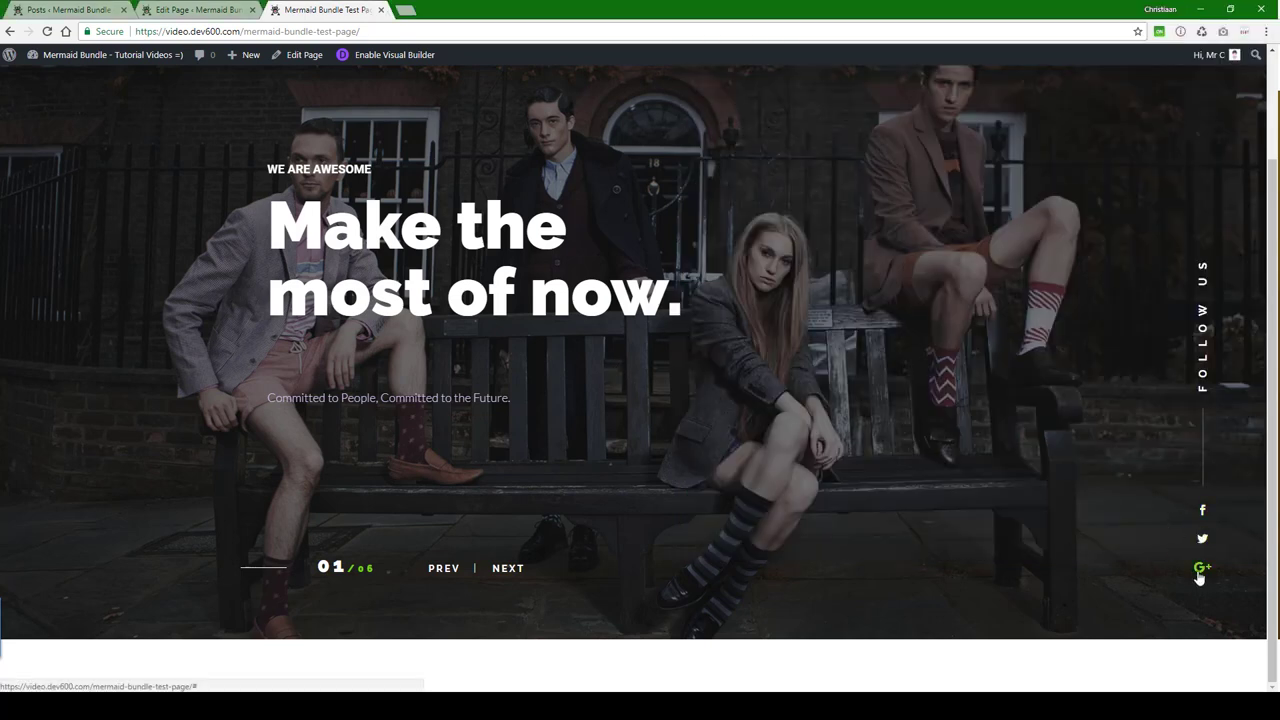